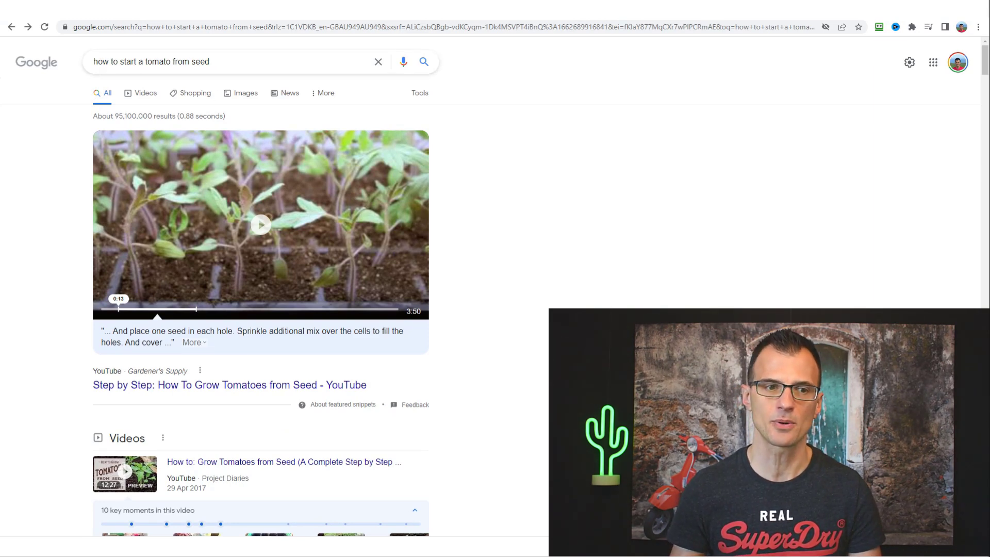
{"action": "scroll", "coordinate": [497, 363], "scroll_direction": "down", "scroll_amount": 1}
{"action": "scroll", "coordinate": [505, 377], "scroll_direction": "down", "scroll_amount": 1}
{"action": "scroll", "coordinate": [508, 389], "scroll_direction": "down", "scroll_amount": 3}
{"action": "scroll", "coordinate": [522, 403], "scroll_direction": "down", "scroll_amount": 3}
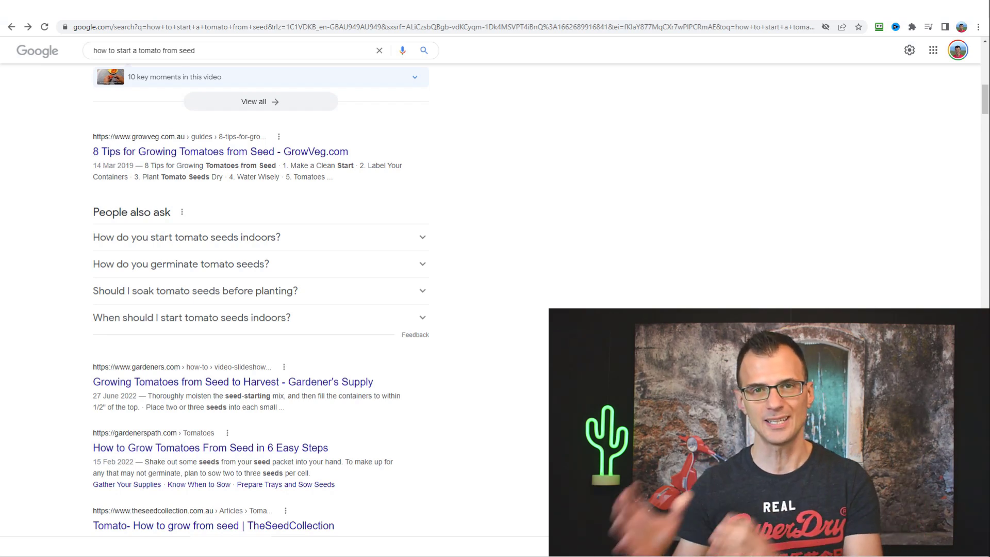
{"action": "key", "text": "ctrl+Tab"}
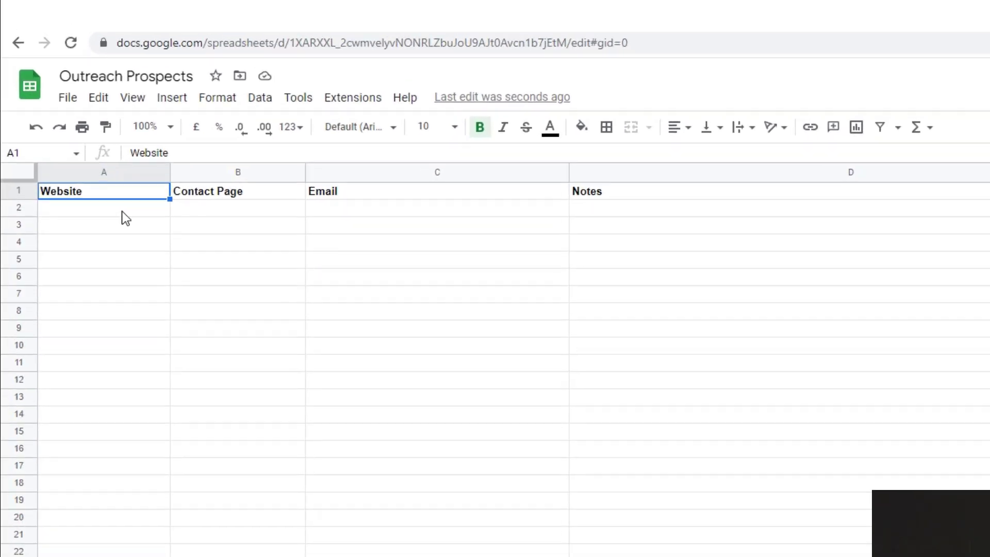
{"action": "left_click", "coordinate": [121, 212]}
{"action": "left_click", "coordinate": [302, 242]}
{"action": "key", "text": "Tab"}
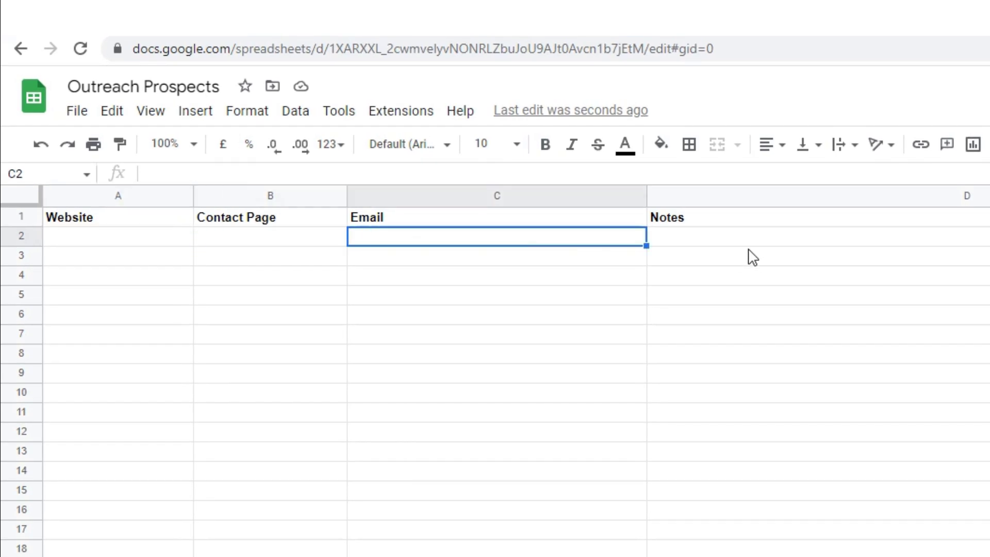
{"action": "key", "text": "Tab"}
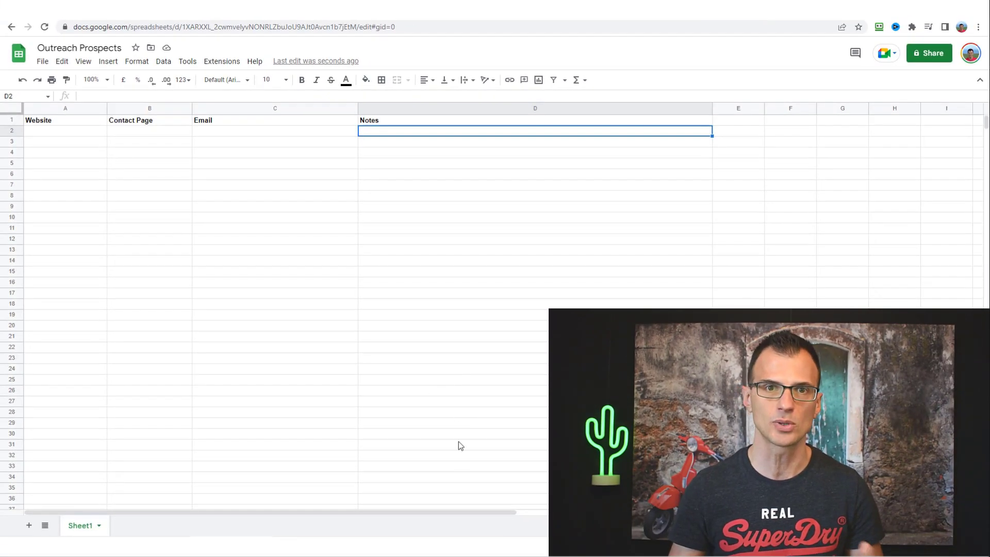
{"action": "scroll", "coordinate": [985, 97], "scroll_direction": "down", "scroll_amount": 1}
{"action": "scroll", "coordinate": [985, 97], "scroll_direction": "down", "scroll_amount": 1}
{"action": "left_click_drag", "start_coordinate": [986, 97], "coordinate": [987, 101]}
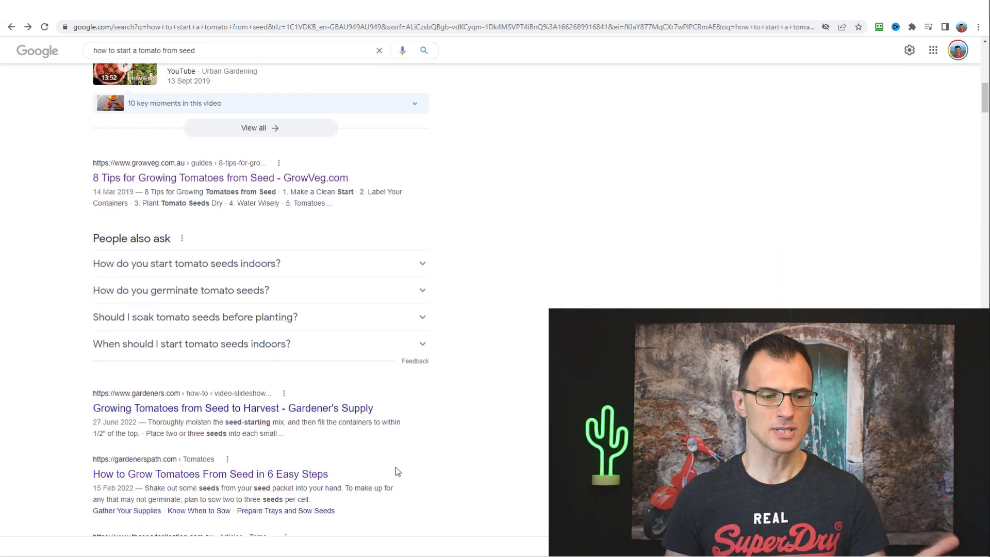
{"action": "scroll", "coordinate": [199, 391], "scroll_direction": "down", "scroll_amount": 2}
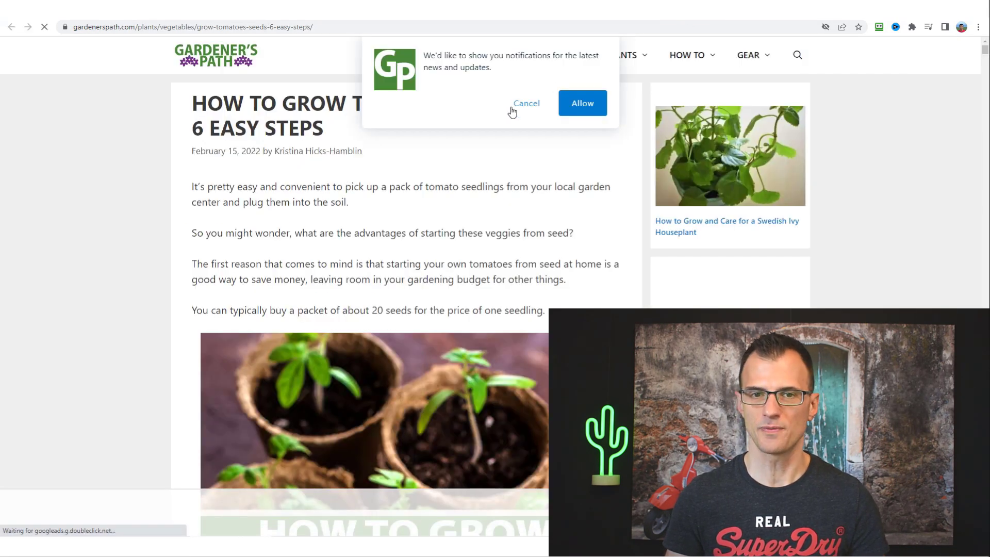
{"action": "left_click", "coordinate": [512, 109]}
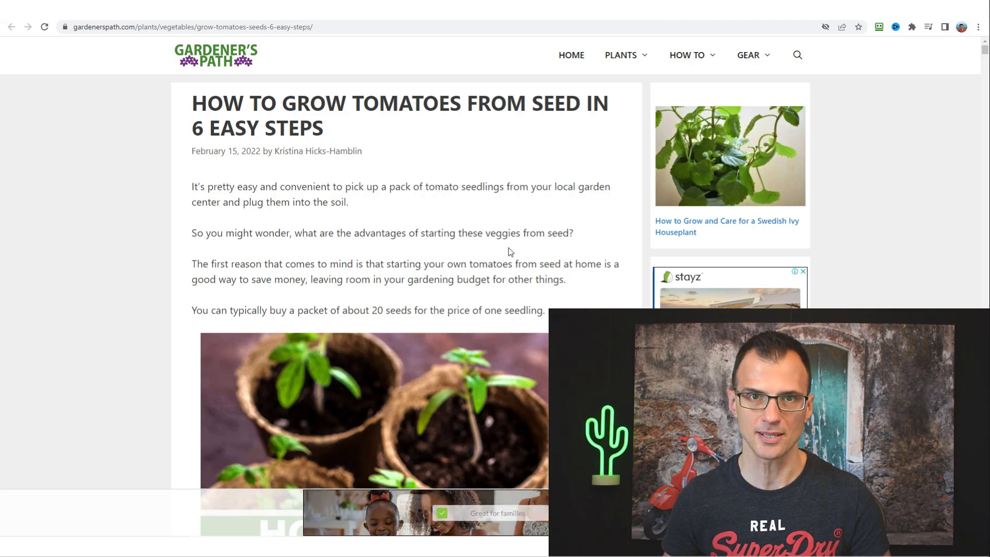
{"action": "key", "text": "alt+Left"}
Open GrowVeg's '8 Tips for Growing Tomatoes from Seed' guide in a new tab and scroll through it
{"action": "right_click", "coordinate": [194, 179]}
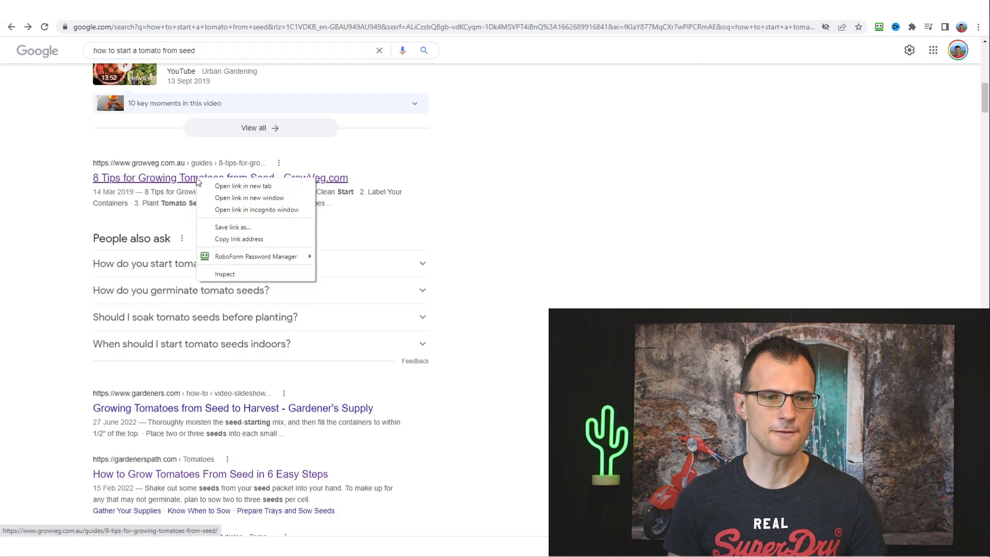
{"action": "left_click", "coordinate": [250, 186]}
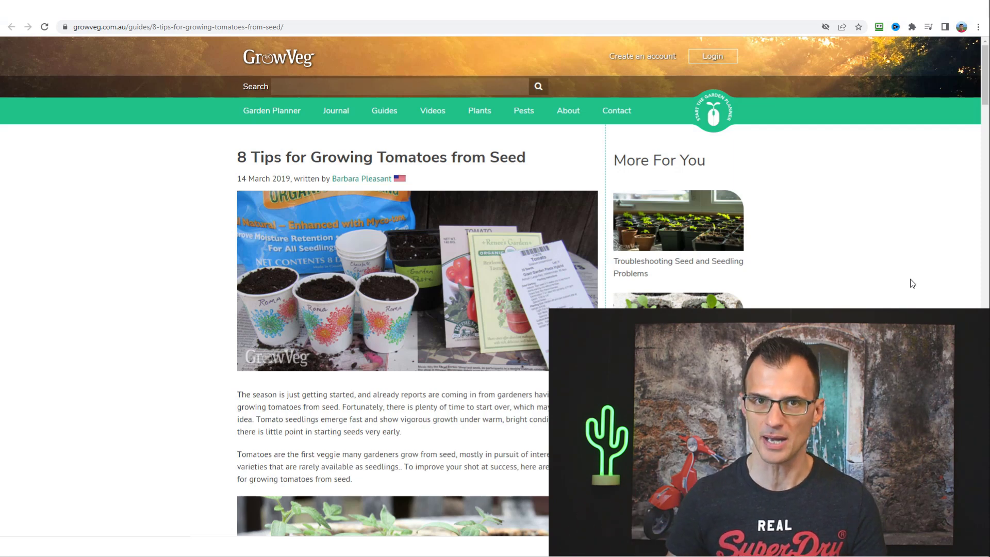
{"action": "scroll", "coordinate": [164, 270], "scroll_direction": "down", "scroll_amount": 3}
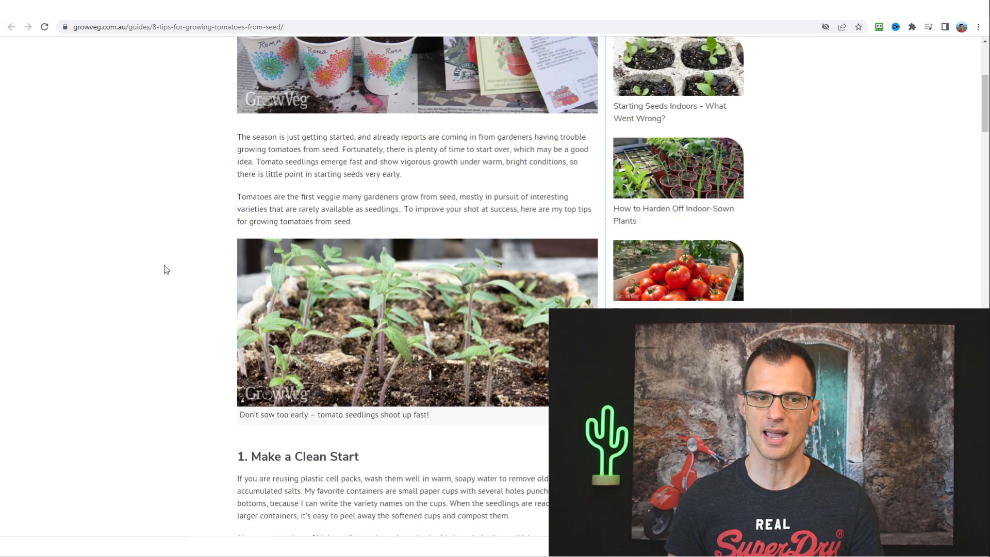
{"action": "scroll", "coordinate": [164, 270], "scroll_direction": "down", "scroll_amount": 5}
{"action": "left_click_drag", "start_coordinate": [985, 147], "coordinate": [986, 300]}
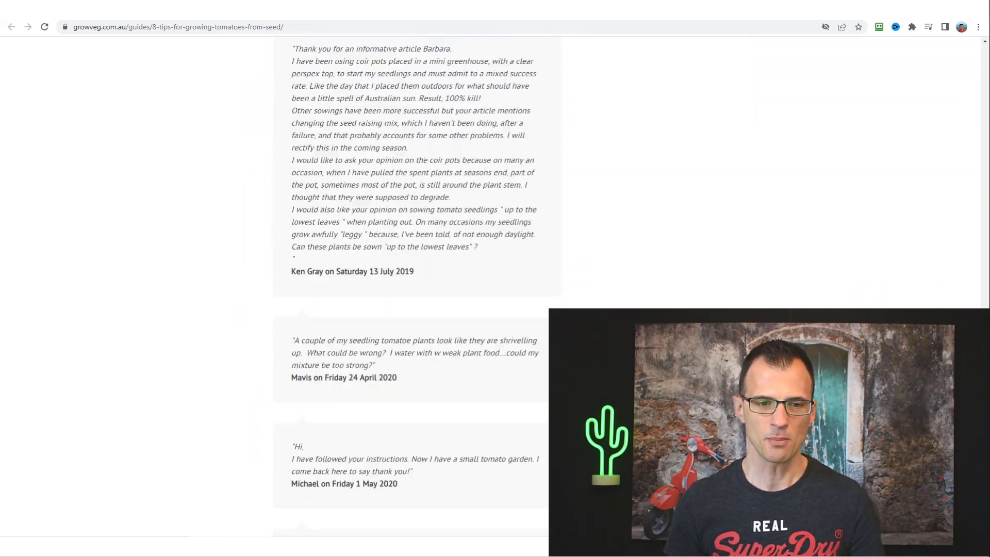
{"action": "left_click_drag", "start_coordinate": [985, 301], "coordinate": [971, 89]}
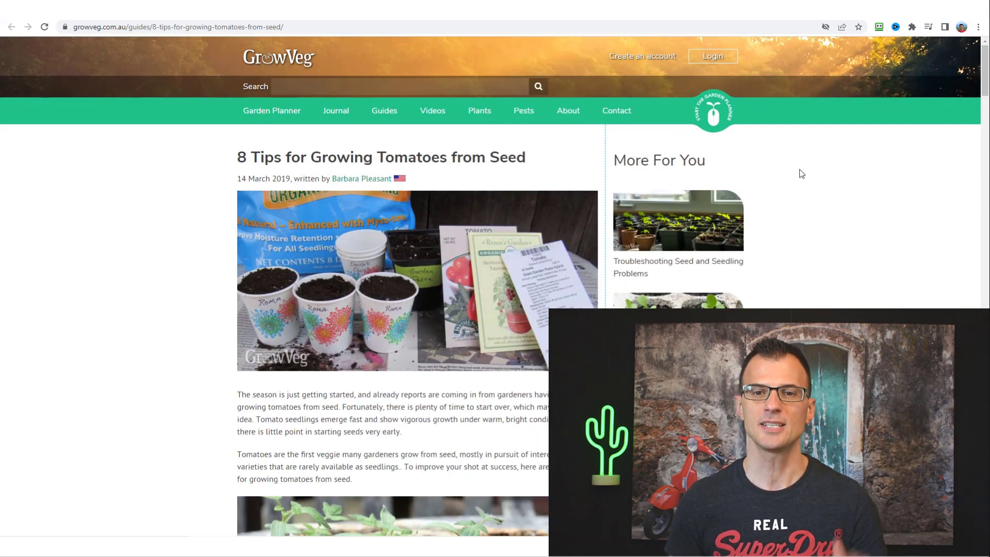
Browse GrowVeg's About page team cards and select the site's main address
{"action": "left_click", "coordinate": [577, 122]}
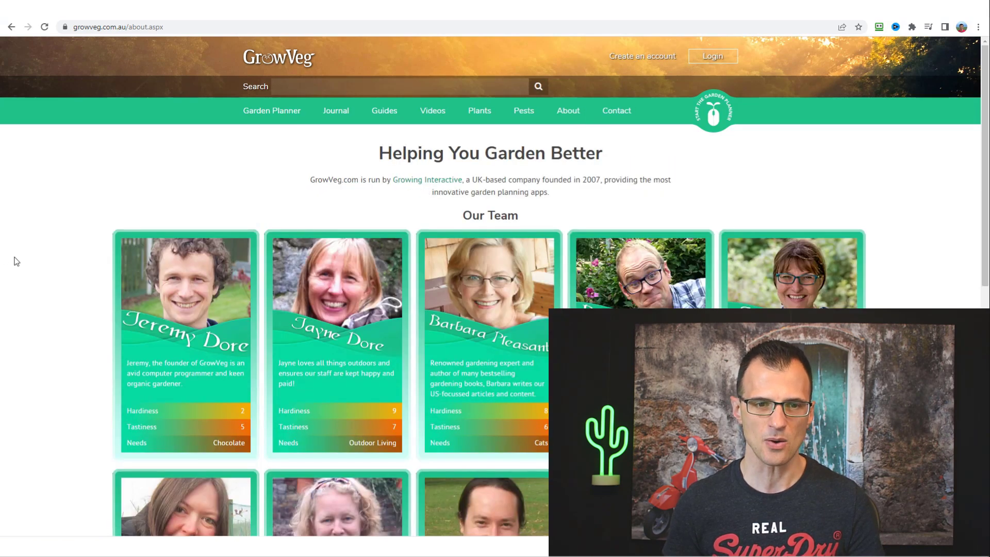
{"action": "scroll", "coordinate": [14, 266], "scroll_direction": "down", "scroll_amount": 3}
{"action": "scroll", "coordinate": [9, 267], "scroll_direction": "down", "scroll_amount": 1}
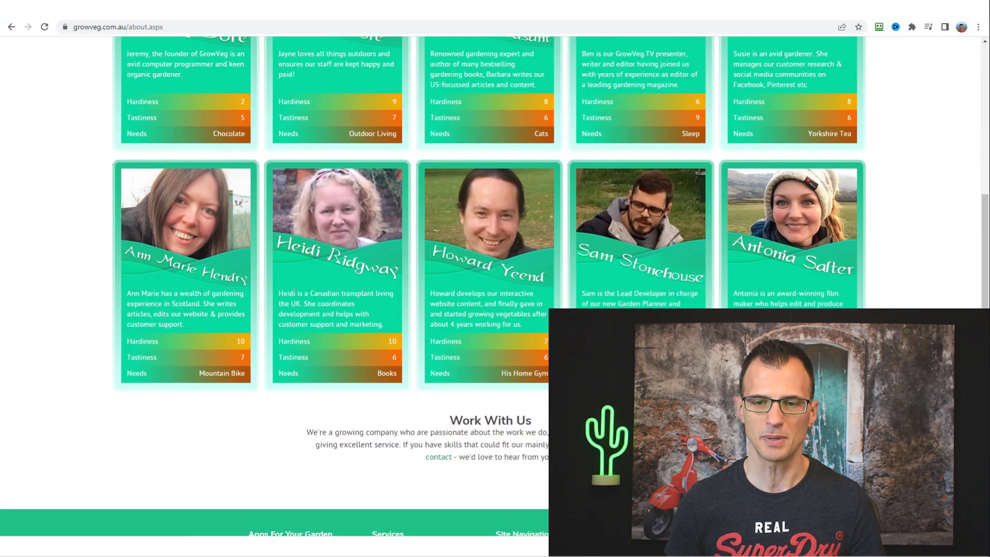
{"action": "scroll", "coordinate": [494, 293], "scroll_direction": "up", "scroll_amount": 2}
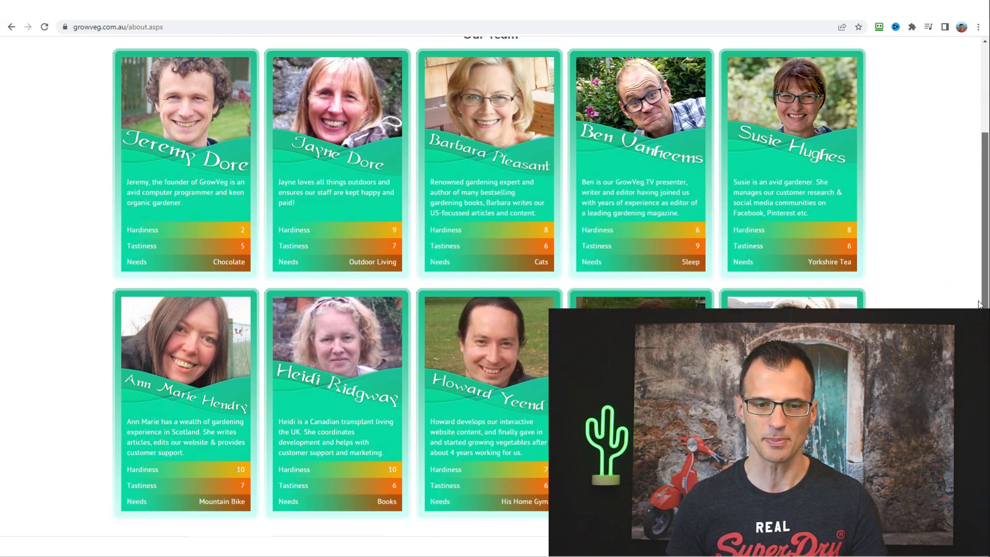
{"action": "scroll", "coordinate": [494, 286], "scroll_direction": "down", "scroll_amount": 3}
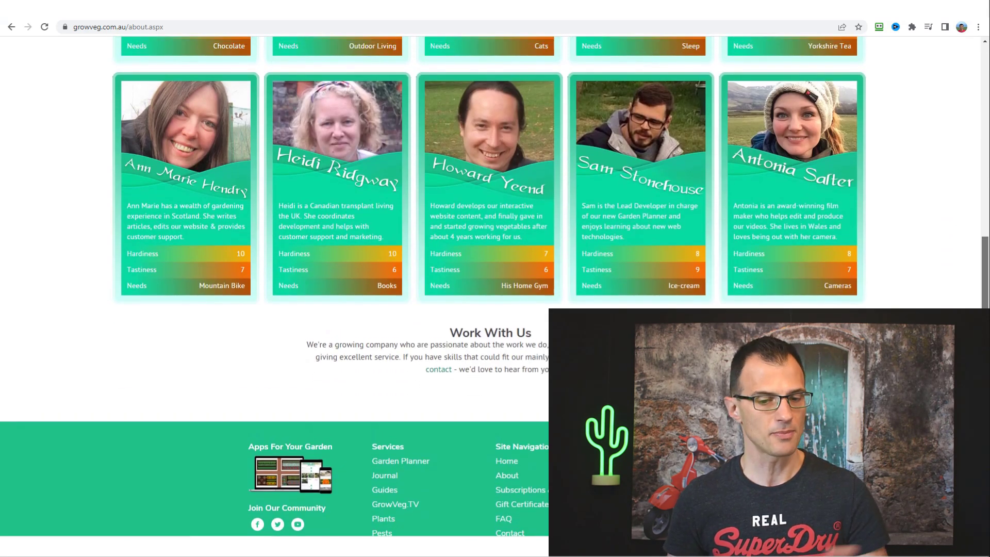
{"action": "scroll", "coordinate": [495, 294], "scroll_direction": "up", "scroll_amount": 1}
{"action": "scroll", "coordinate": [987, 113], "scroll_direction": "up", "scroll_amount": 3}
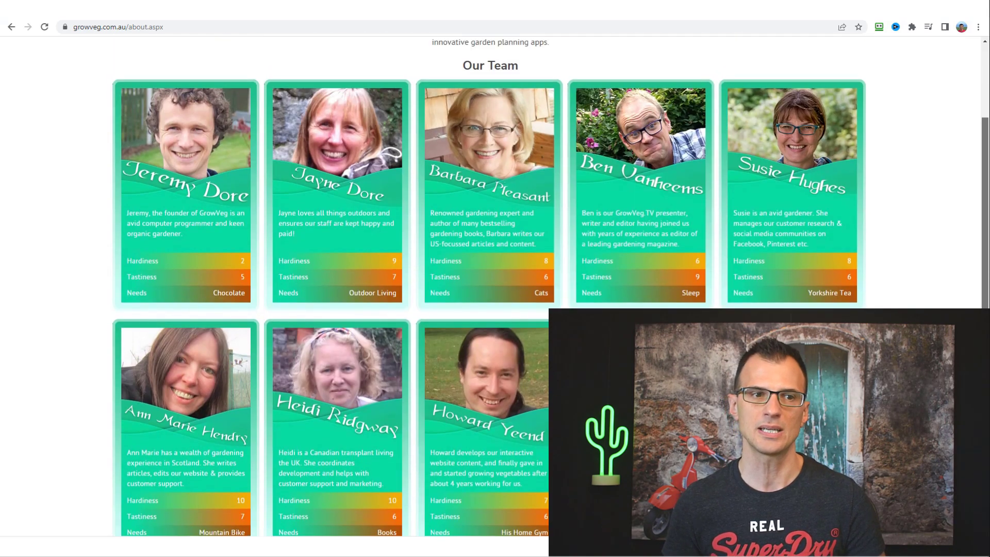
{"action": "scroll", "coordinate": [987, 112], "scroll_direction": "up", "scroll_amount": 2}
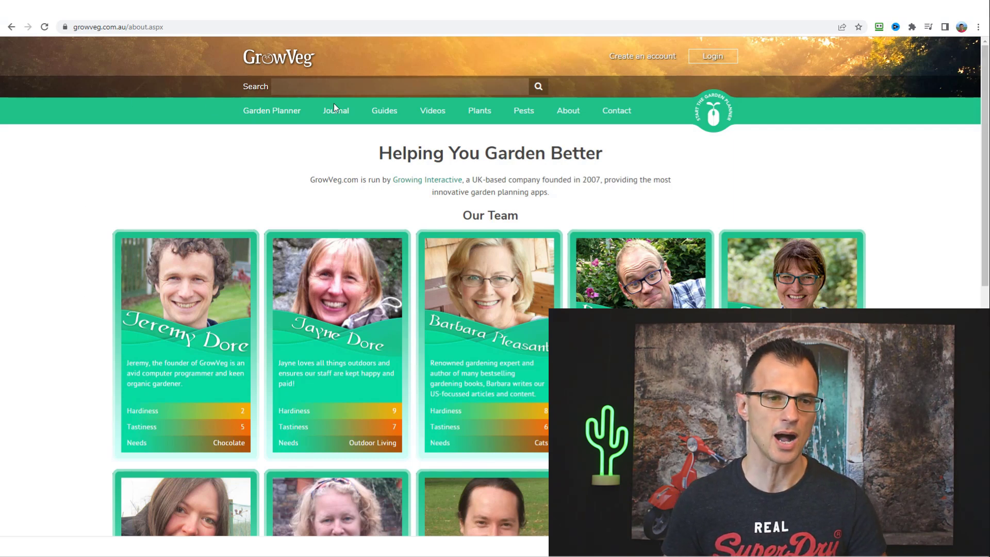
{"action": "left_click_drag", "start_coordinate": [129, 31], "coordinate": [71, 28]}
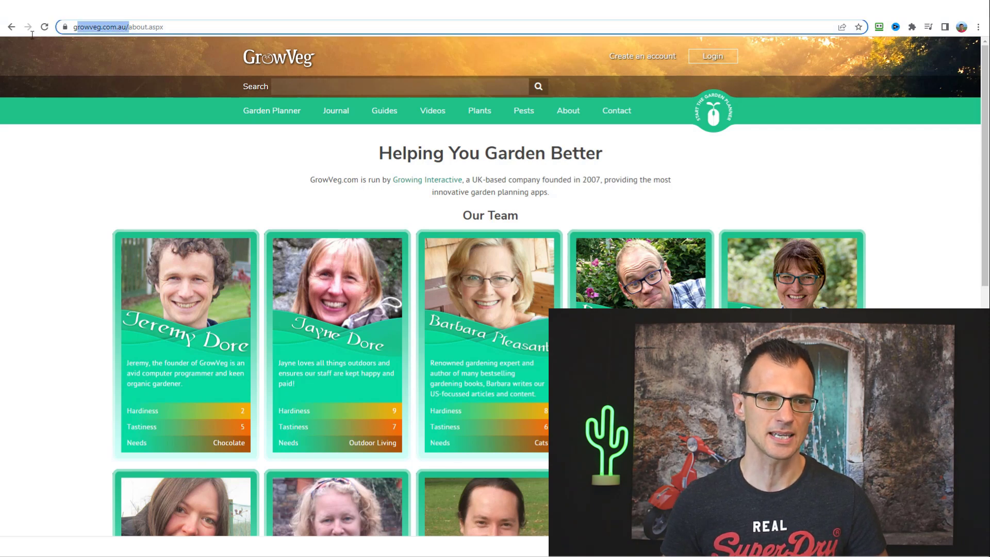
Paste the GrowVeg site address into cell A2
{"action": "key", "text": "ctrl+Tab"}
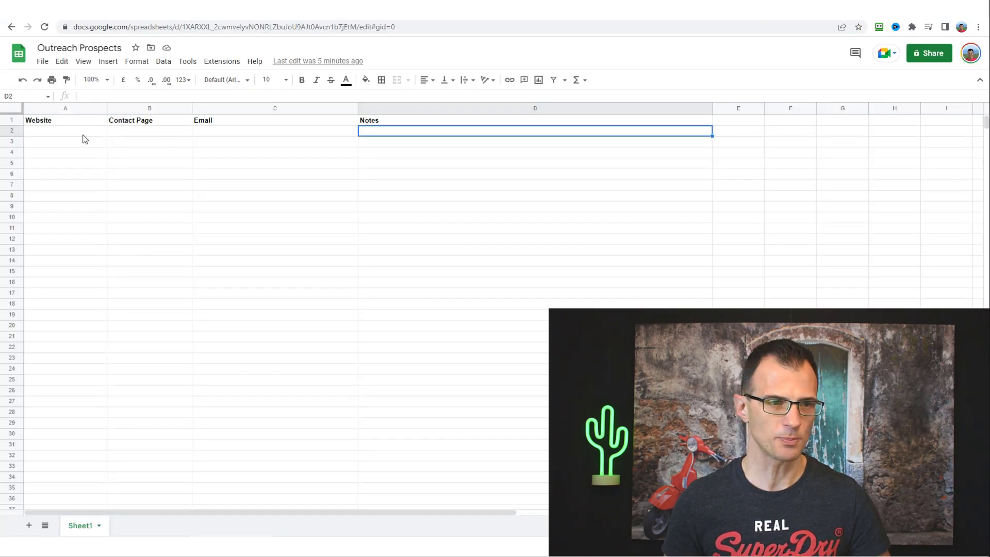
{"action": "left_click", "coordinate": [83, 136]}
{"action": "type", "text": "https://www.growveg.com.au/"}
{"action": "key", "text": "Tab"}
Paste GrowVeg's contact page address into cell B2
{"action": "key", "text": "ctrl+shift+Tab"}
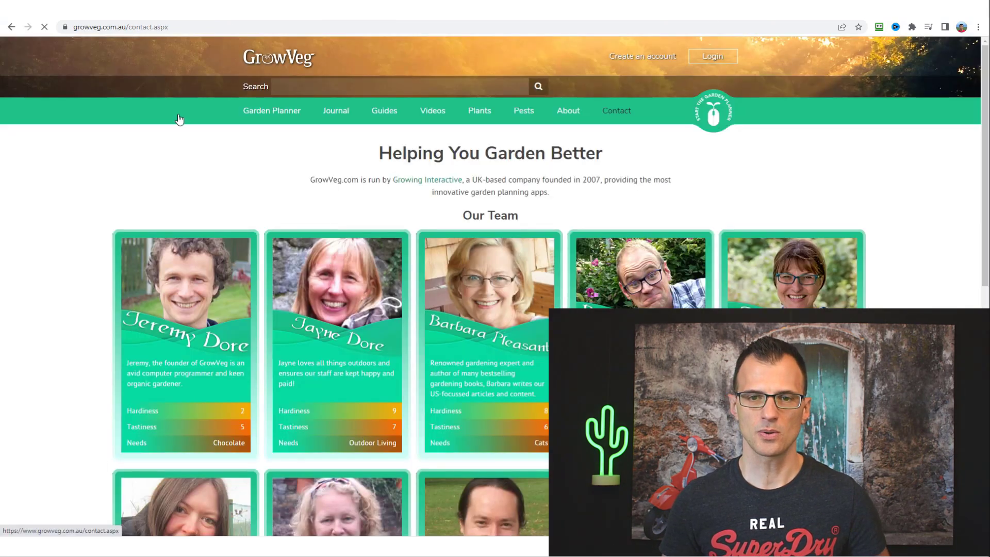
{"action": "left_click", "coordinate": [211, 26]}
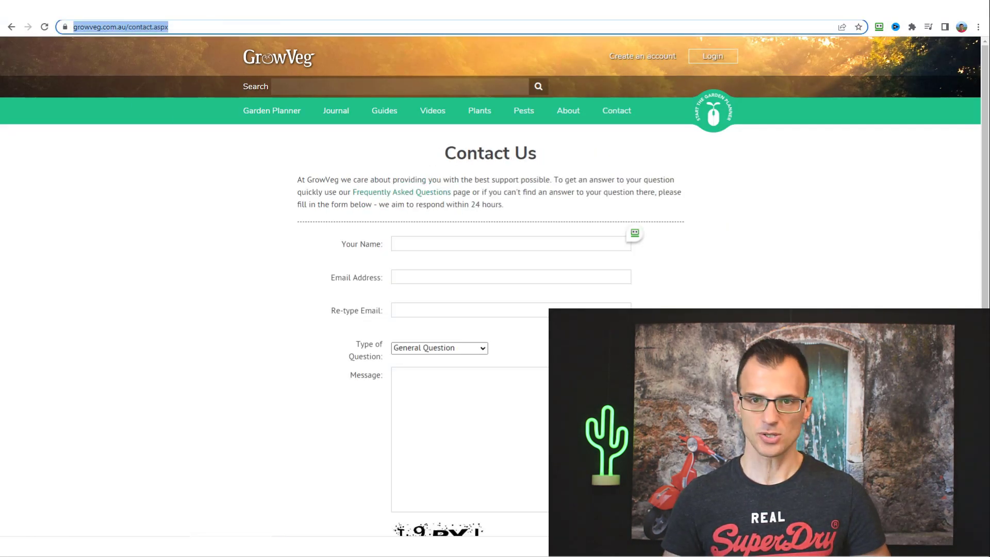
{"action": "key", "text": "ctrl+Tab"}
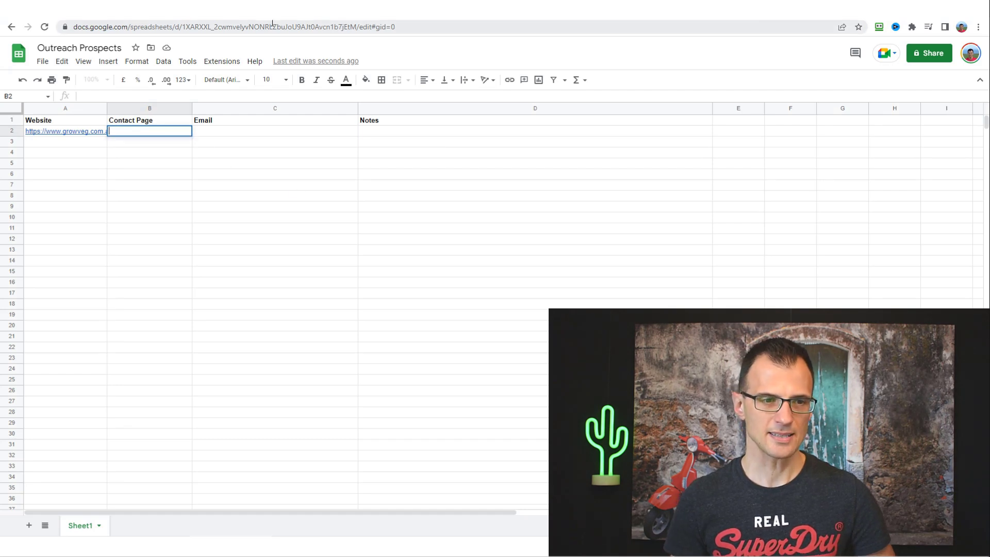
{"action": "type", "text": "https://www.growveg.com.au/contact.aspx"}
{"action": "key", "text": "Tab"}
Enter 'n/a' as the email in C2 and note '10 people on the team' in D2
{"action": "key", "text": "ctrl+Tab"}
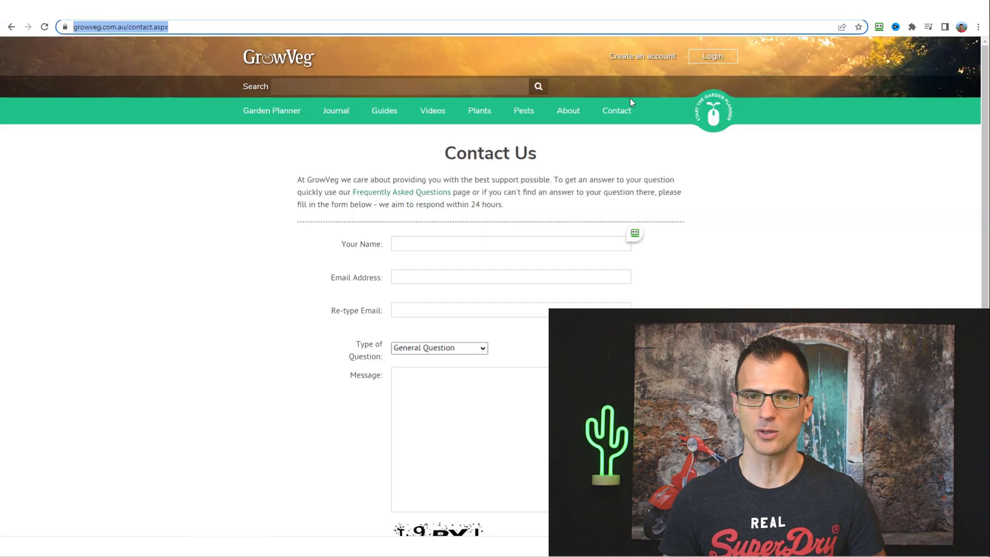
{"action": "scroll", "coordinate": [301, 267], "scroll_direction": "down", "scroll_amount": 3}
{"action": "scroll", "coordinate": [282, 294], "scroll_direction": "down", "scroll_amount": 1}
{"action": "scroll", "coordinate": [891, 308], "scroll_direction": "down", "scroll_amount": 1}
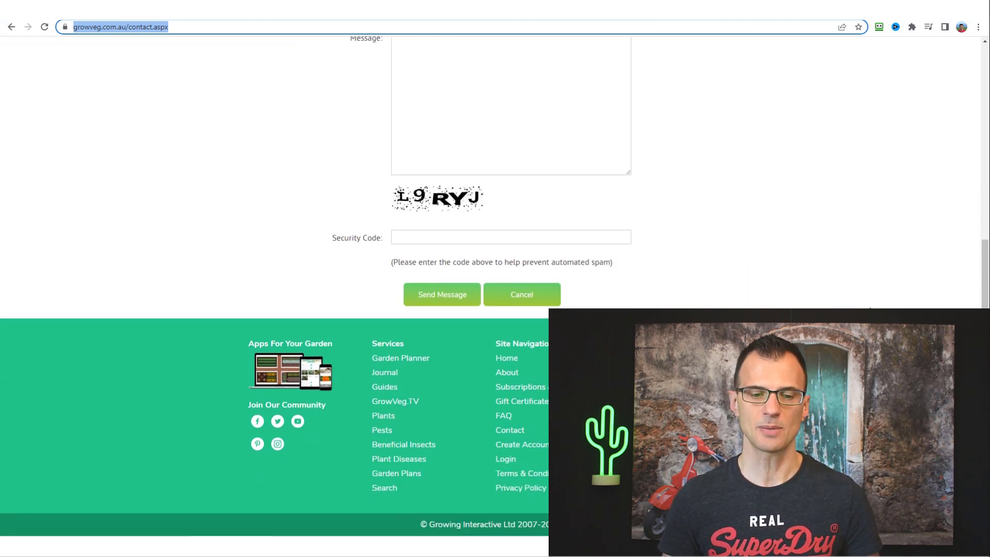
{"action": "scroll", "coordinate": [428, 250], "scroll_direction": "up", "scroll_amount": 5}
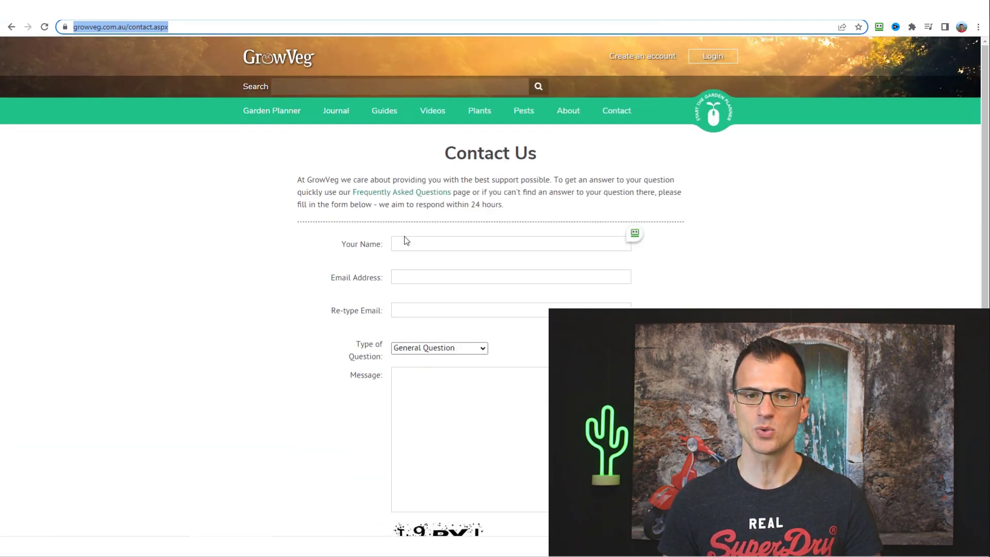
{"action": "key", "text": "ctrl+Tab"}
{"action": "type", "text": "n"}
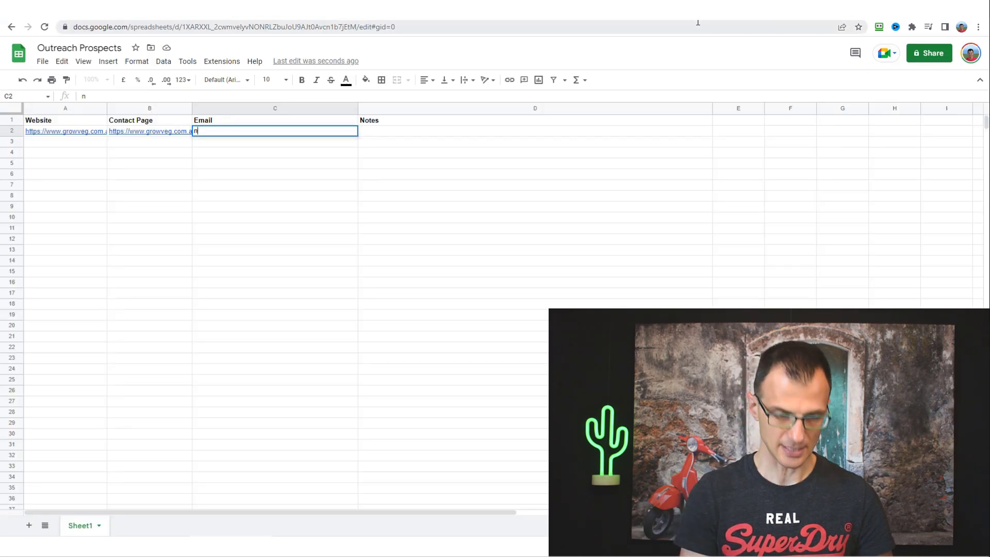
{"action": "key", "text": "Tab"}
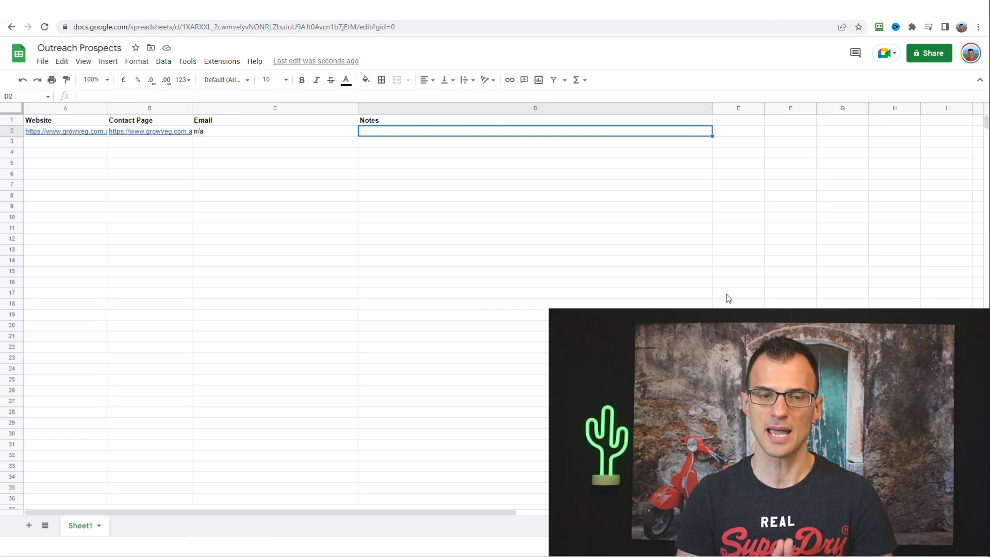
{"action": "type", "text": "10 people on the te"}
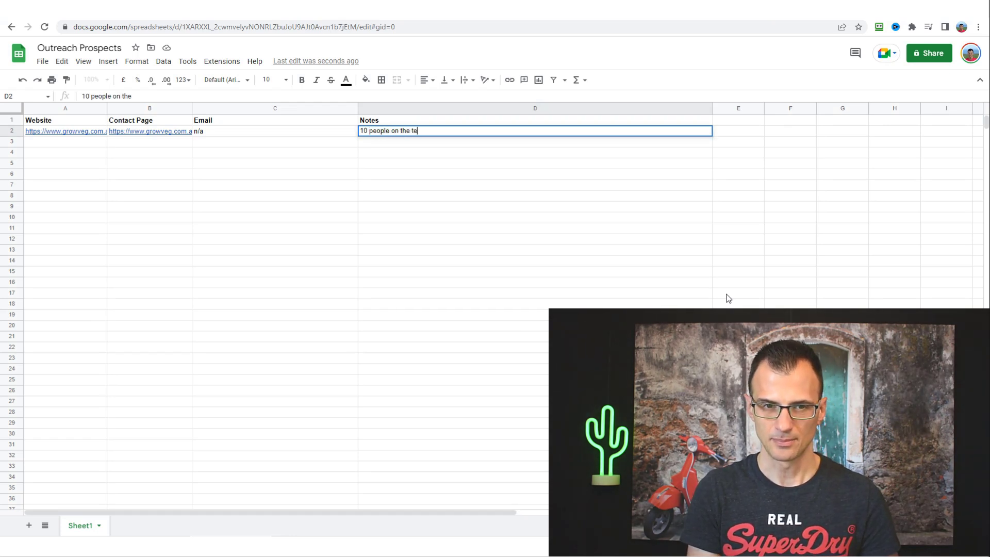
{"action": "type", "text": "am"}
{"action": "key", "text": "Return"}
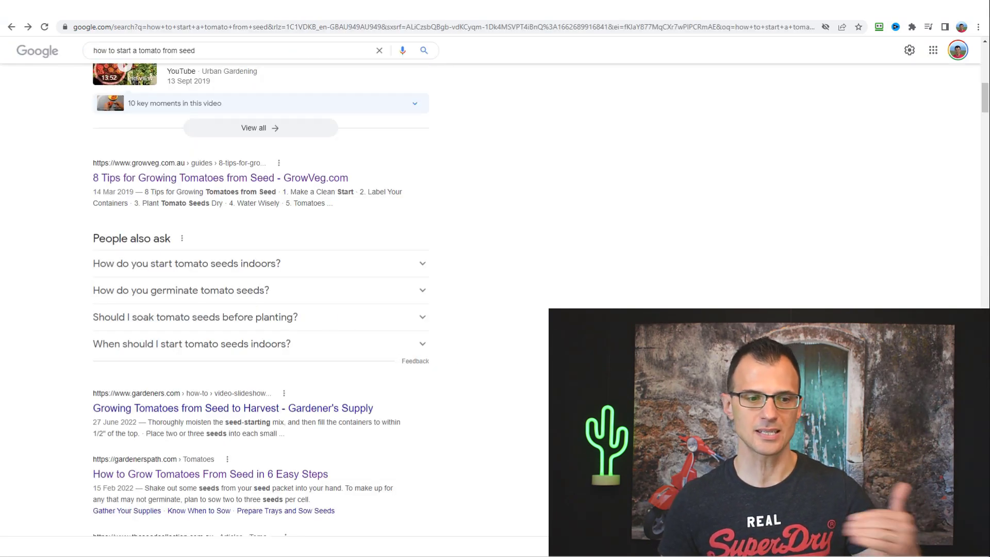
{"action": "scroll", "coordinate": [310, 309], "scroll_direction": "down", "scroll_amount": 3}
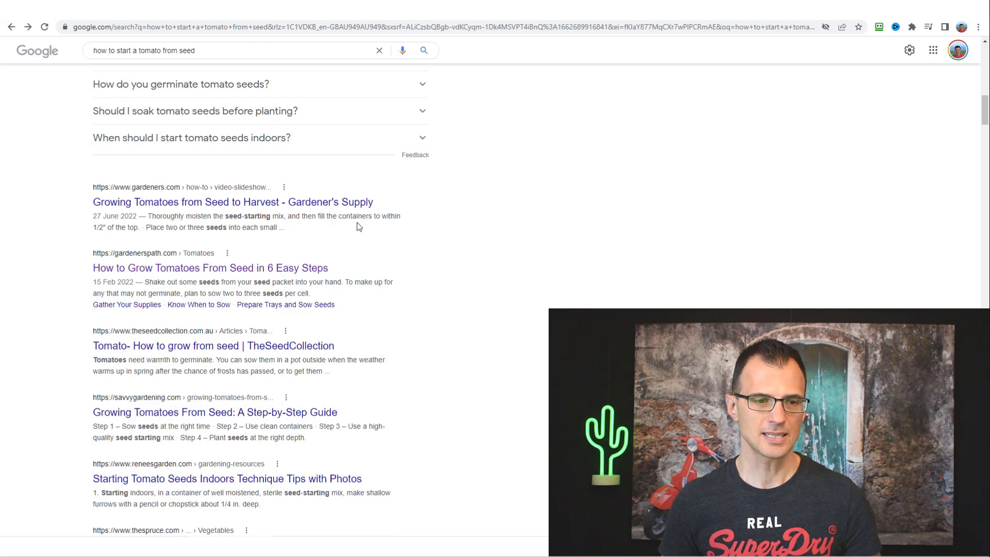
{"action": "left_click", "coordinate": [277, 208]}
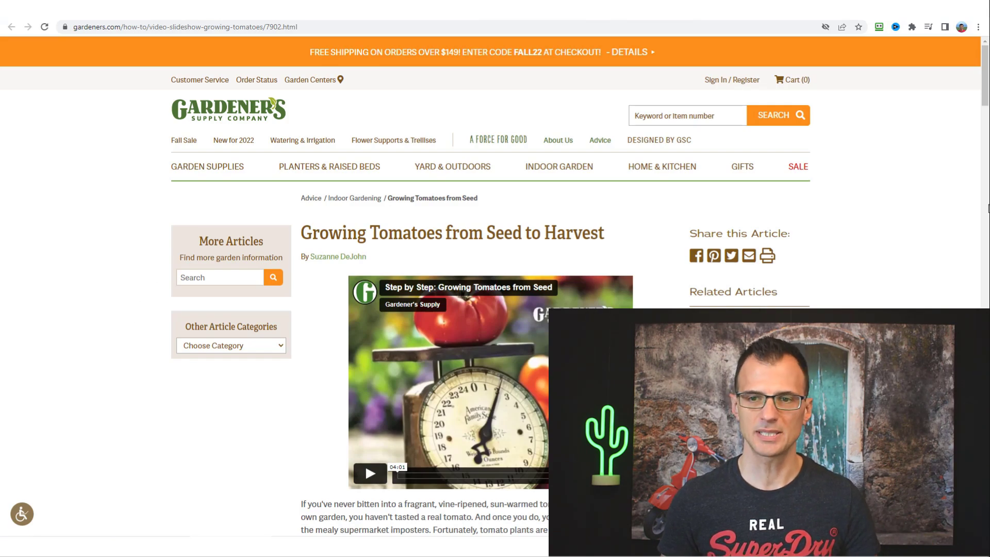
{"action": "scroll", "coordinate": [974, 233], "scroll_direction": "down", "scroll_amount": 5}
{"action": "scroll", "coordinate": [974, 232], "scroll_direction": "down", "scroll_amount": 7}
{"action": "scroll", "coordinate": [974, 232], "scroll_direction": "up", "scroll_amount": 12}
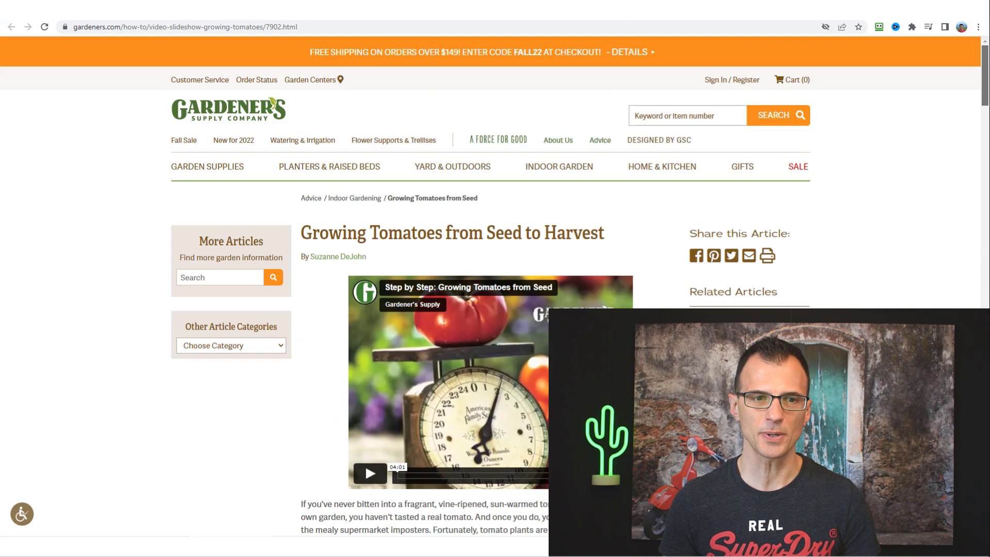
{"action": "left_click", "coordinate": [331, 88]}
{"action": "scroll", "coordinate": [46, 321], "scroll_direction": "down", "scroll_amount": 5}
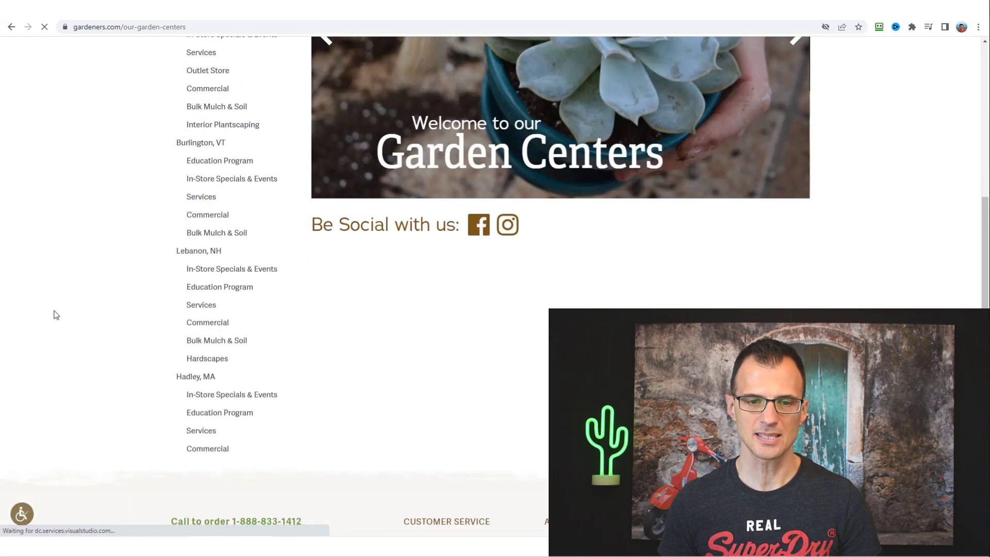
{"action": "scroll", "coordinate": [47, 325], "scroll_direction": "down", "scroll_amount": 3}
{"action": "scroll", "coordinate": [44, 329], "scroll_direction": "down", "scroll_amount": 1}
{"action": "scroll", "coordinate": [43, 325], "scroll_direction": "up", "scroll_amount": 15}
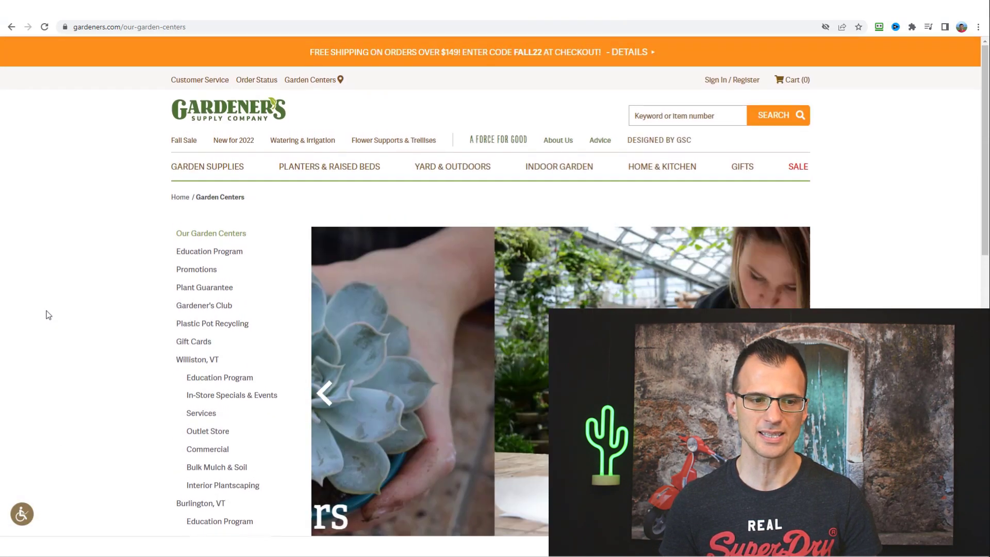
{"action": "scroll", "coordinate": [67, 280], "scroll_direction": "down", "scroll_amount": 3}
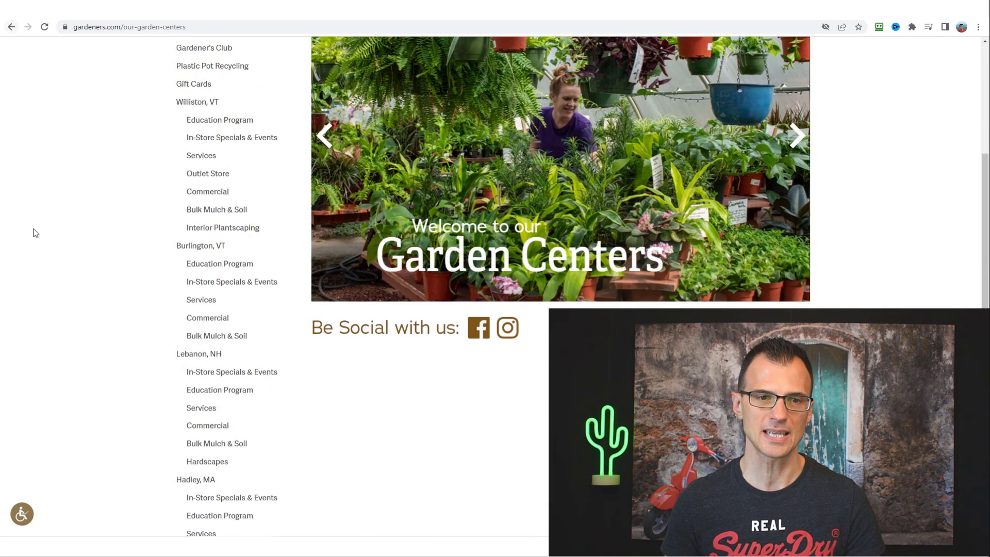
{"action": "scroll", "coordinate": [31, 139], "scroll_direction": "up", "scroll_amount": 3}
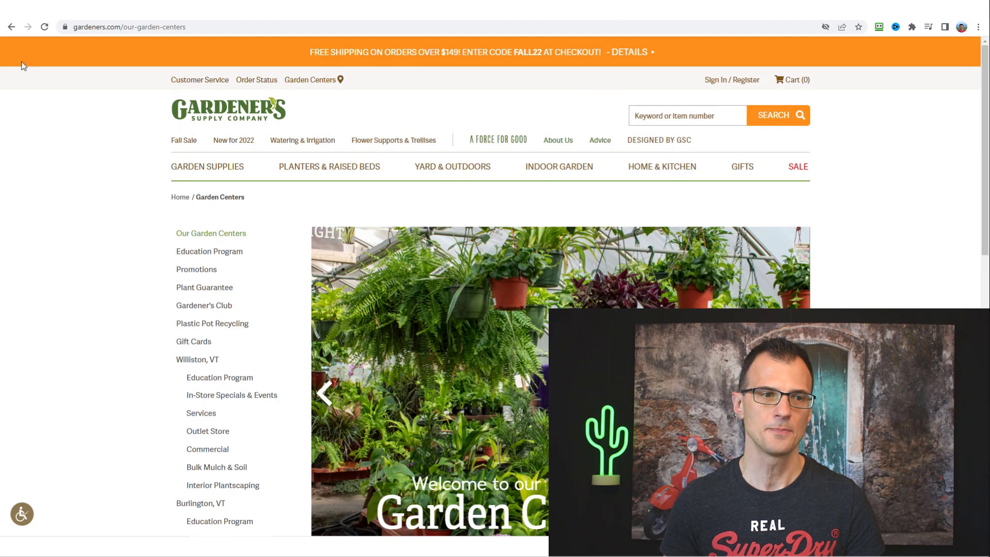
{"action": "left_click", "coordinate": [11, 27]}
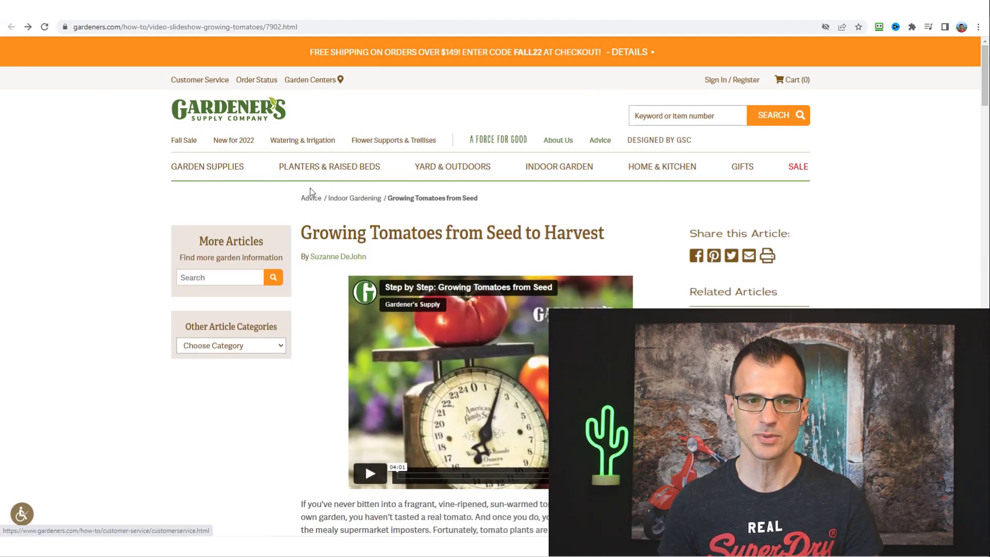
{"action": "scroll", "coordinate": [527, 300], "scroll_direction": "down", "scroll_amount": 1}
{"action": "scroll", "coordinate": [527, 300], "scroll_direction": "down", "scroll_amount": 3}
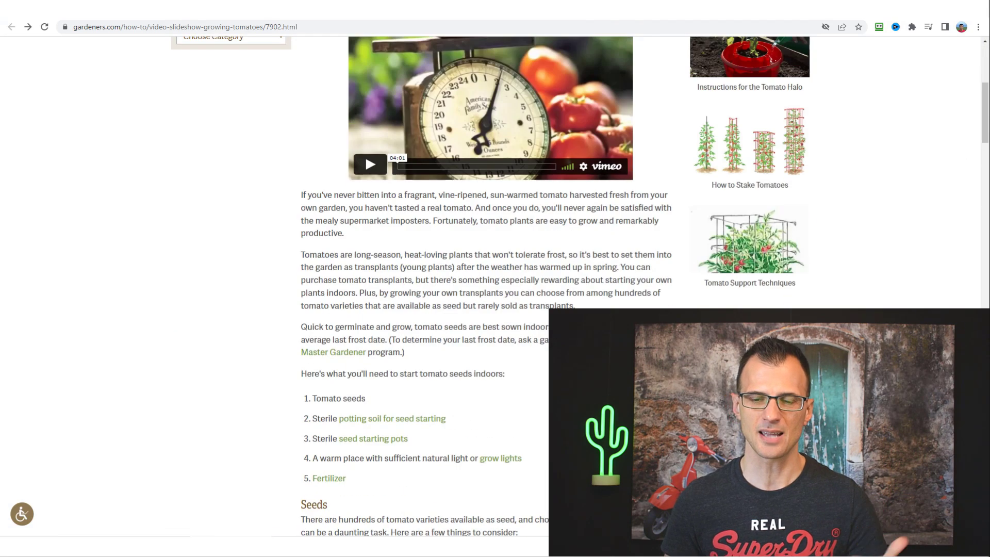
{"action": "scroll", "coordinate": [527, 300], "scroll_direction": "down", "scroll_amount": 1}
{"action": "scroll", "coordinate": [528, 300], "scroll_direction": "down", "scroll_amount": 3}
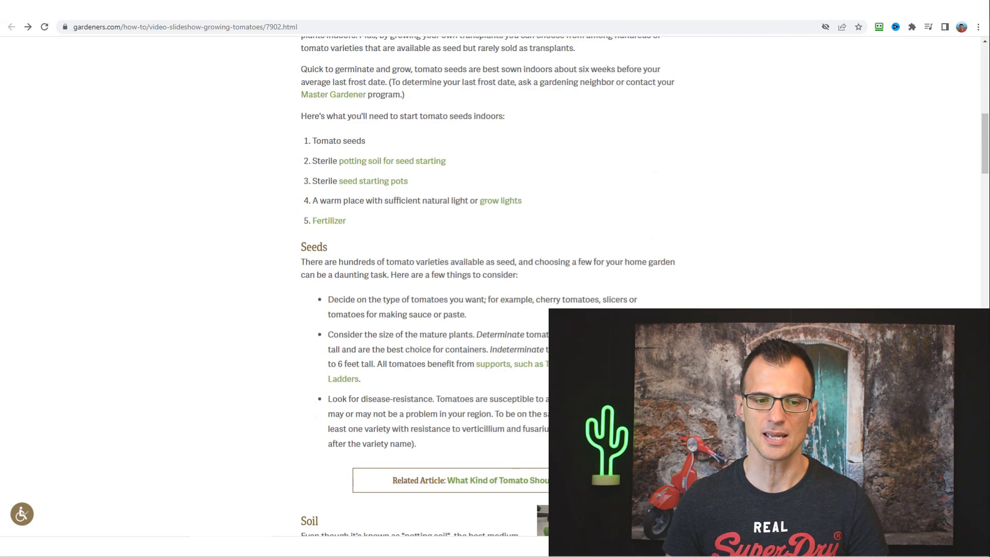
{"action": "scroll", "coordinate": [630, 298], "scroll_direction": "down", "scroll_amount": 1}
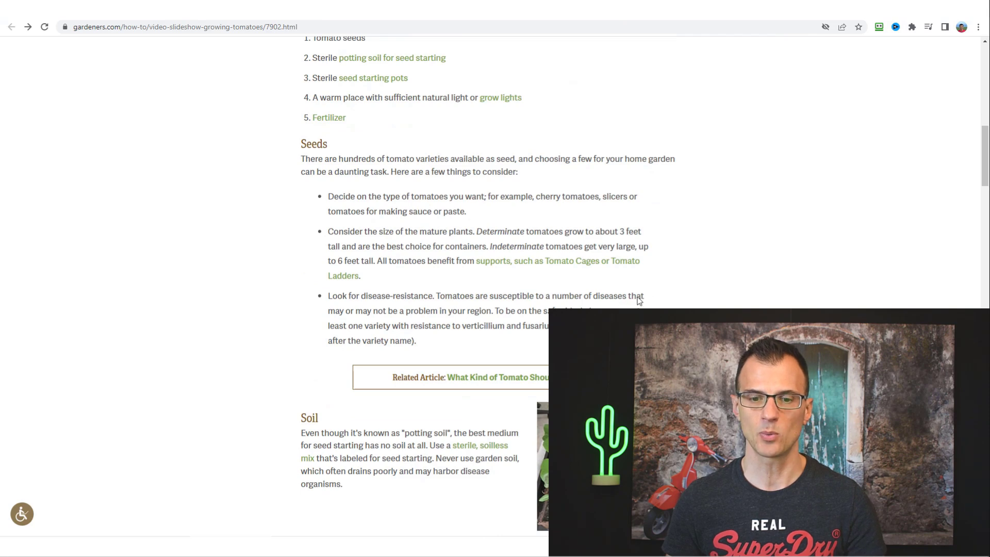
{"action": "scroll", "coordinate": [626, 304], "scroll_direction": "down", "scroll_amount": 4}
{"action": "left_click_drag", "start_coordinate": [984, 207], "coordinate": [985, 214]}
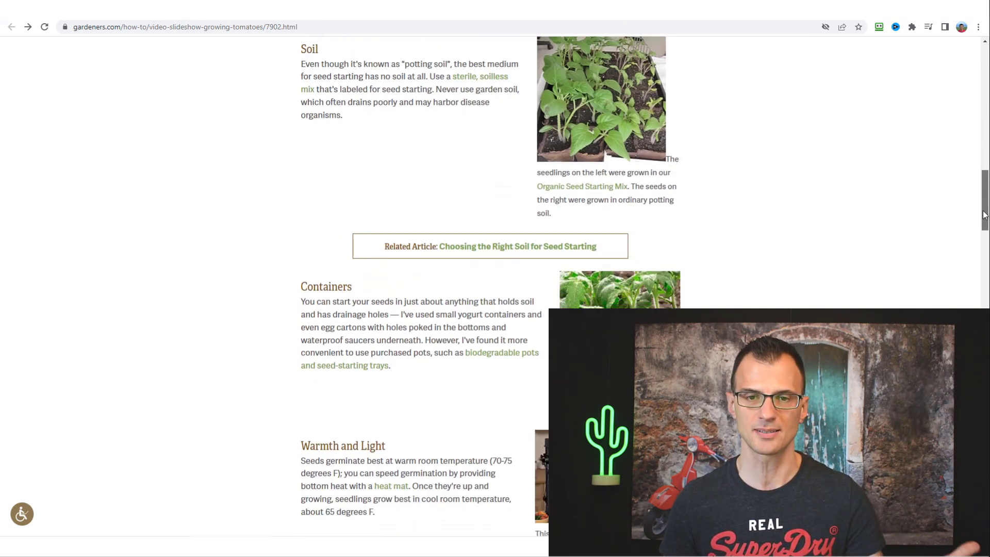
{"action": "left_click_drag", "start_coordinate": [984, 214], "coordinate": [984, 250]}
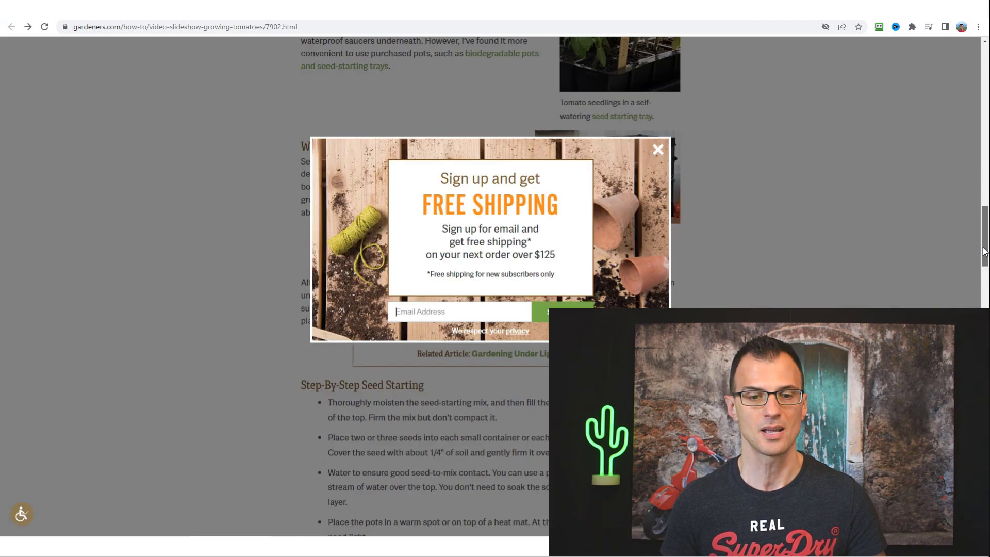
{"action": "scroll", "coordinate": [651, 170], "scroll_direction": "down", "scroll_amount": 2}
{"action": "left_click", "coordinate": [658, 153]}
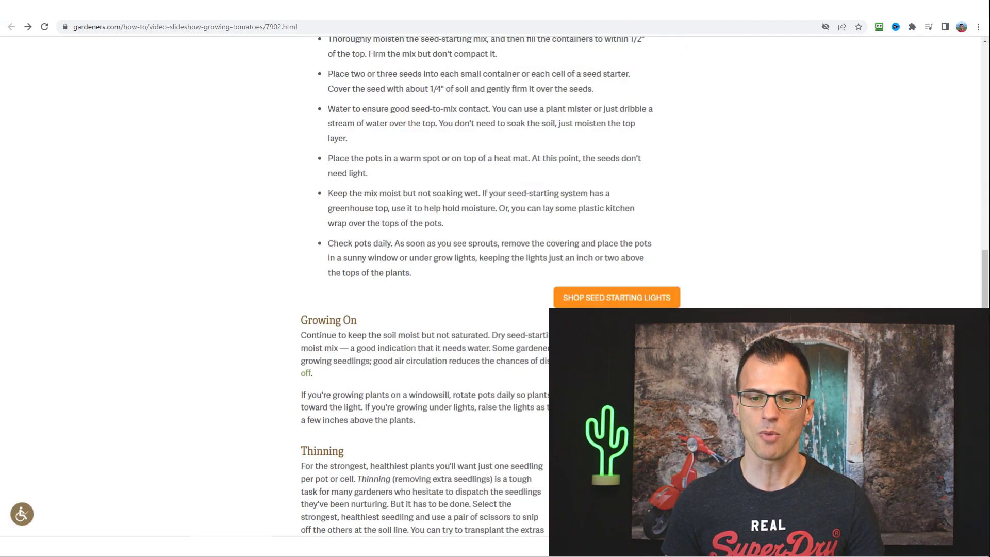
{"action": "scroll", "coordinate": [784, 106], "scroll_direction": "down", "scroll_amount": 4}
{"action": "key", "text": "alt+Left"}
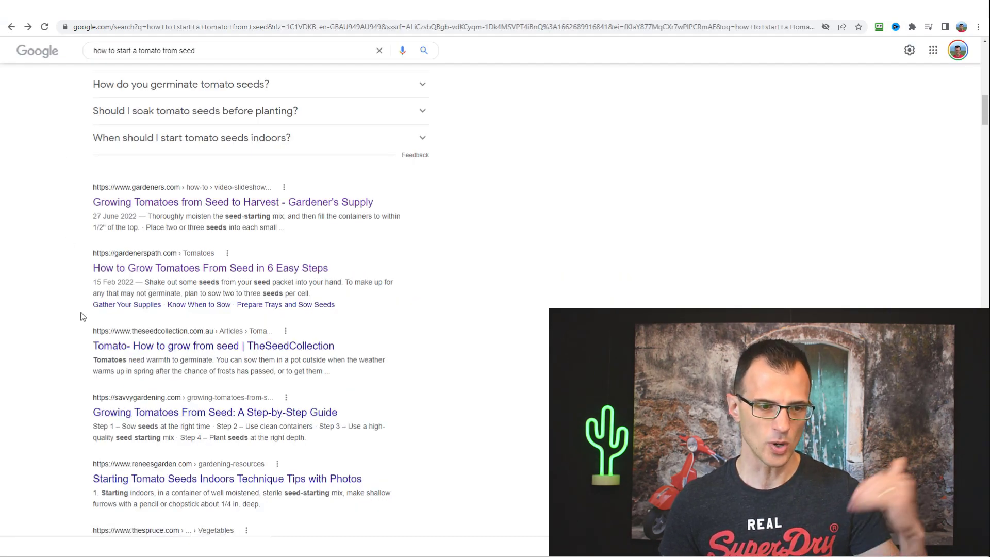
{"action": "right_click", "coordinate": [152, 277]}
Open the Gardener's Path article and its About Us page, then select the gardenerspath.com address
{"action": "left_click", "coordinate": [179, 285]}
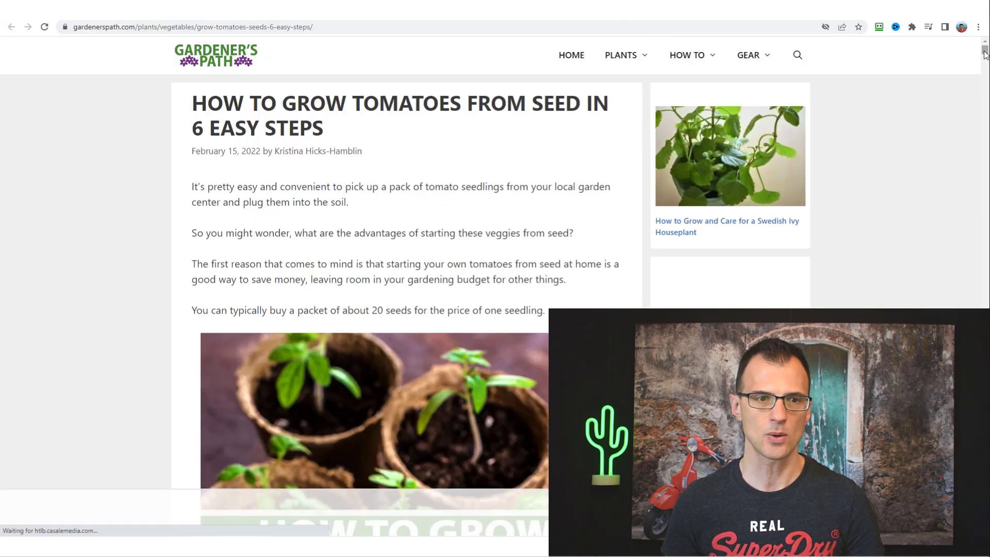
{"action": "left_click_drag", "start_coordinate": [985, 51], "coordinate": [985, 246]}
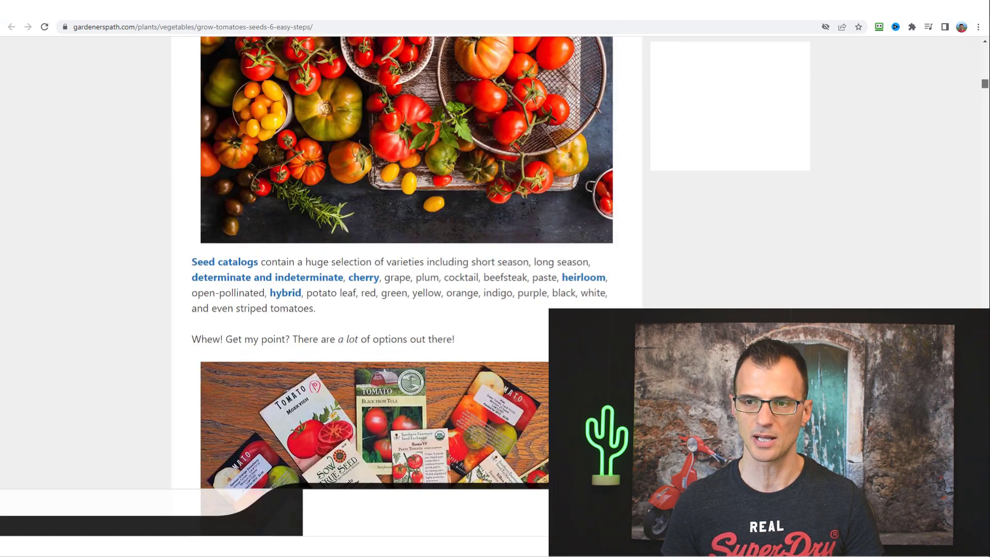
{"action": "left_click_drag", "start_coordinate": [985, 246], "coordinate": [985, 49]}
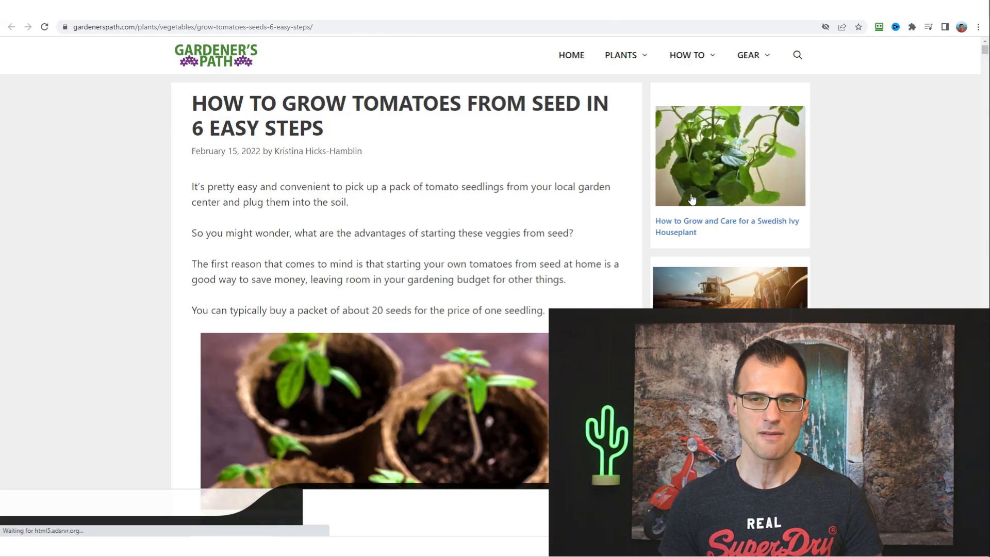
{"action": "scroll", "coordinate": [69, 194], "scroll_direction": "down", "scroll_amount": 5}
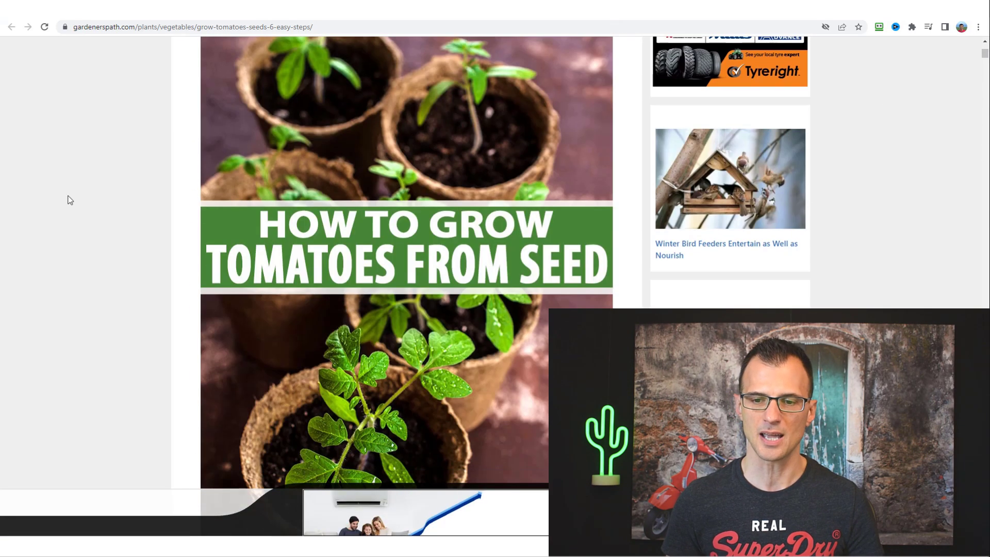
{"action": "scroll", "coordinate": [62, 226], "scroll_direction": "down", "scroll_amount": 3}
{"action": "scroll", "coordinate": [31, 258], "scroll_direction": "down", "scroll_amount": 3}
{"action": "scroll", "coordinate": [18, 299], "scroll_direction": "up", "scroll_amount": 3}
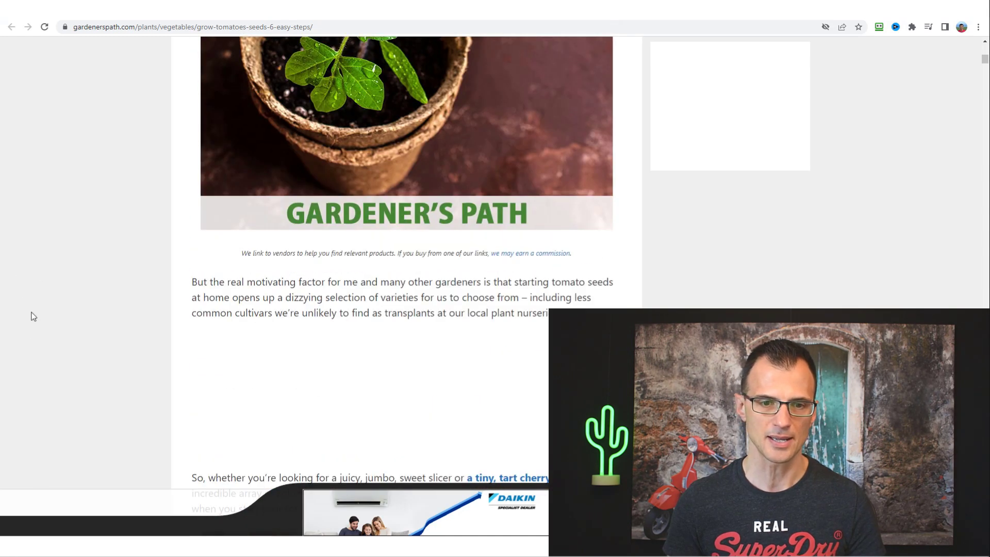
{"action": "scroll", "coordinate": [589, 296], "scroll_direction": "down", "scroll_amount": 1}
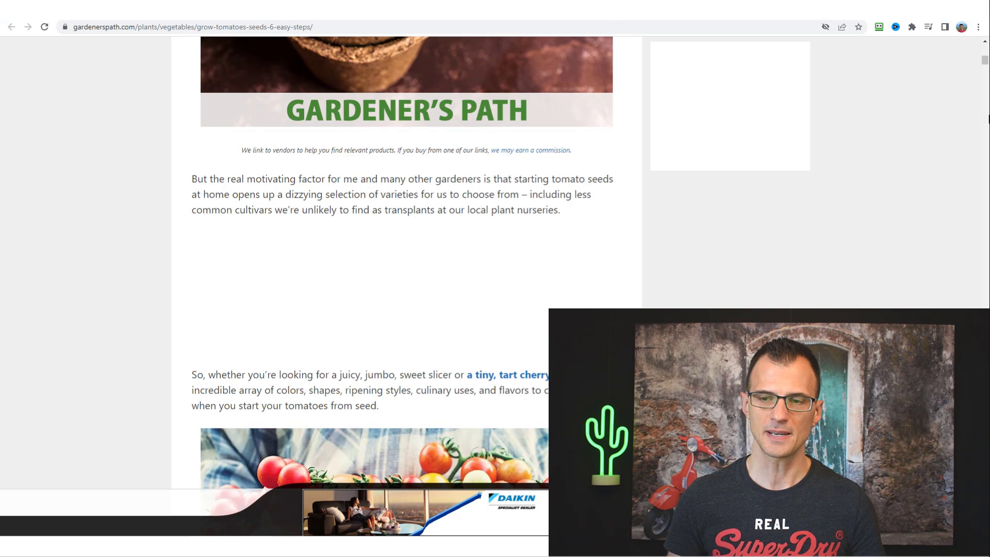
{"action": "left_click_drag", "start_coordinate": [985, 63], "coordinate": [985, 545]}
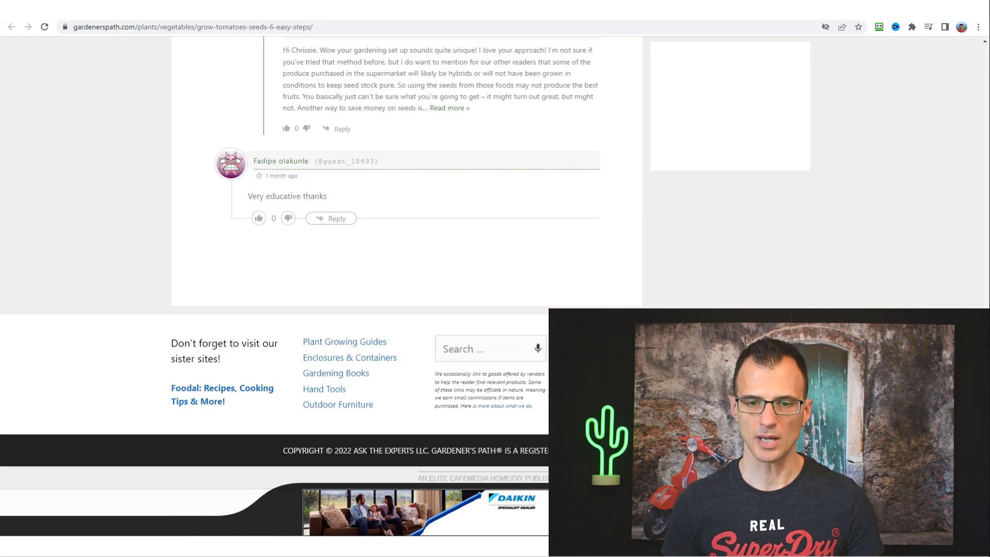
{"action": "left_click", "coordinate": [504, 405]}
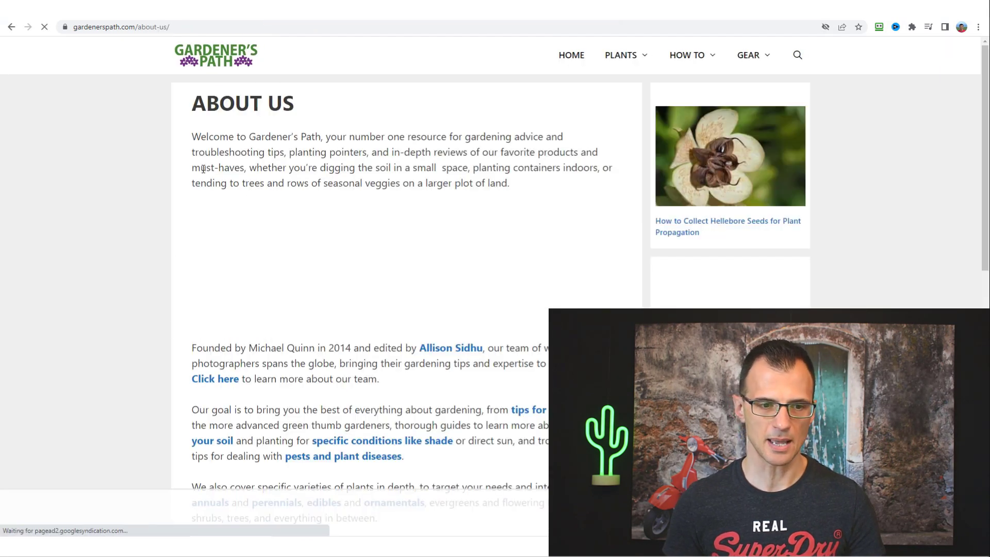
{"action": "scroll", "coordinate": [574, 210], "scroll_direction": "down", "scroll_amount": 3}
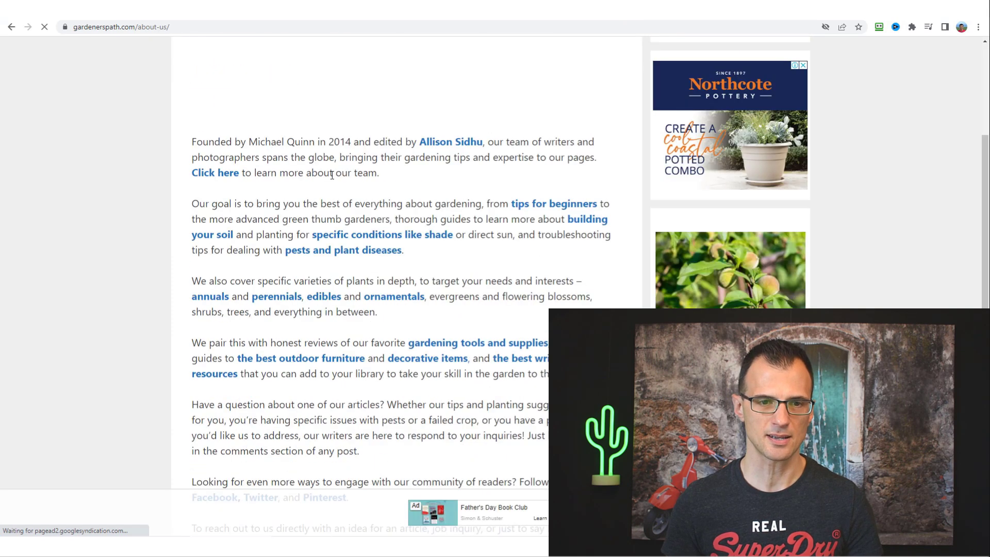
{"action": "left_click_drag", "start_coordinate": [234, 143], "coordinate": [306, 141]}
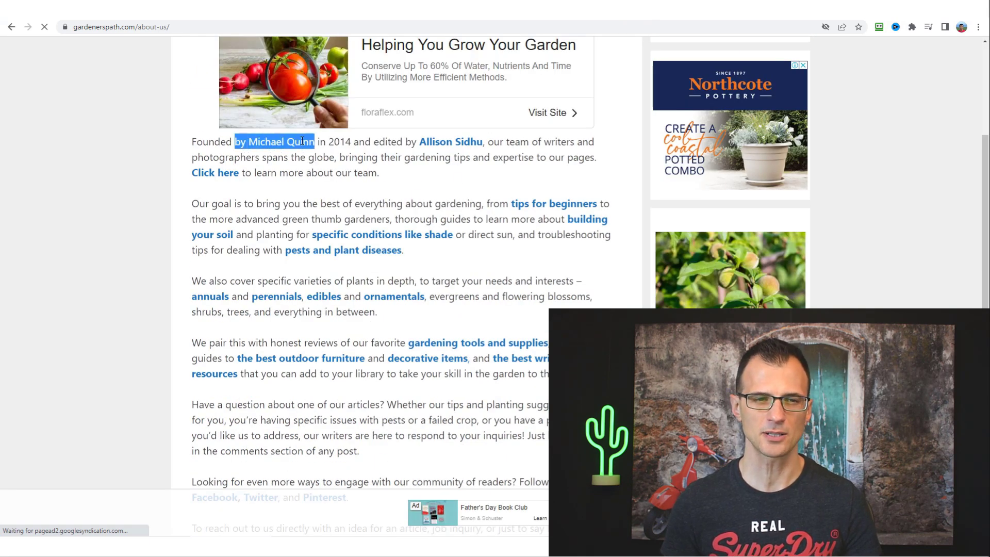
{"action": "left_click", "coordinate": [346, 145]}
{"action": "scroll", "coordinate": [263, 228], "scroll_direction": "down", "scroll_amount": 5}
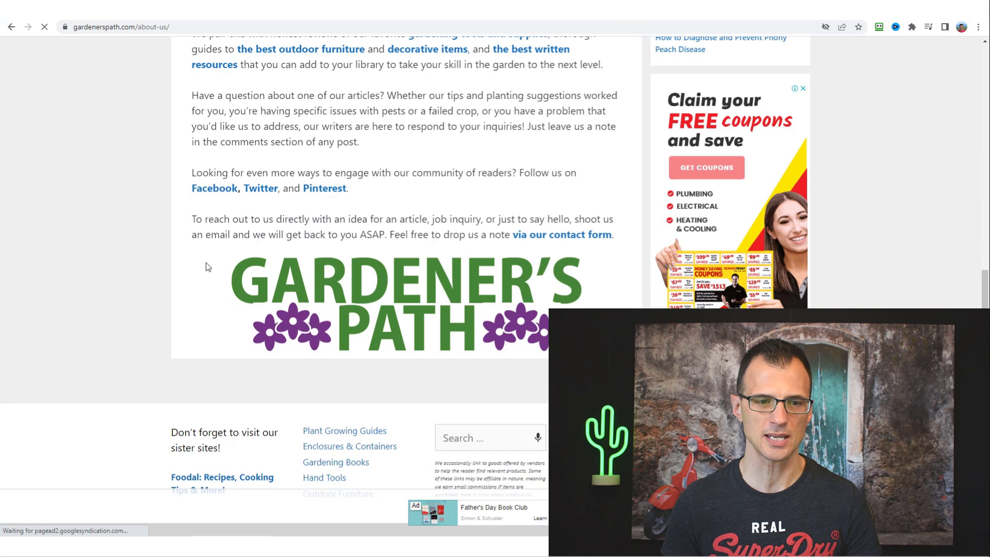
{"action": "scroll", "coordinate": [278, 354], "scroll_direction": "up", "scroll_amount": 2}
{"action": "scroll", "coordinate": [231, 363], "scroll_direction": "up", "scroll_amount": 5}
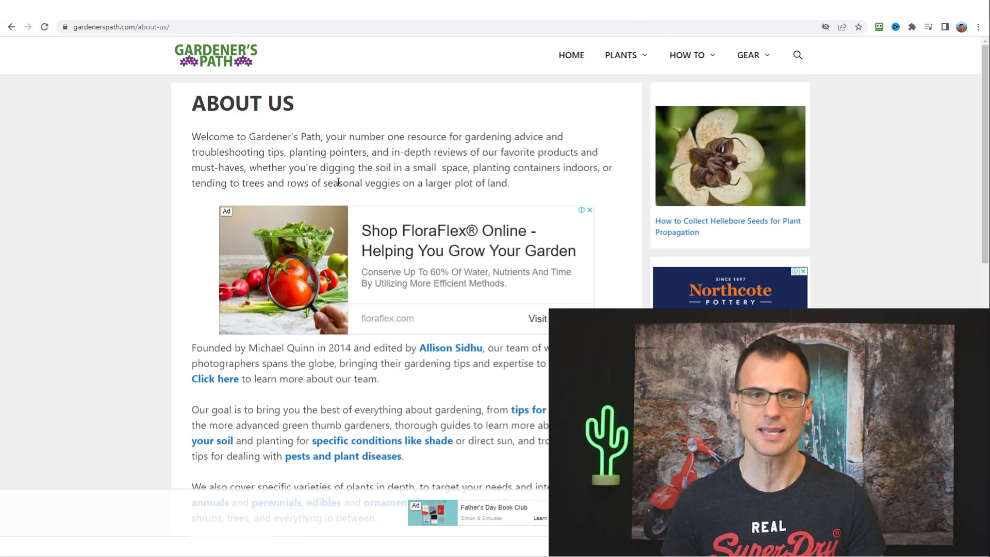
{"action": "left_click", "coordinate": [142, 32]}
{"action": "left_click_drag", "start_coordinate": [161, 29], "coordinate": [109, 39]}
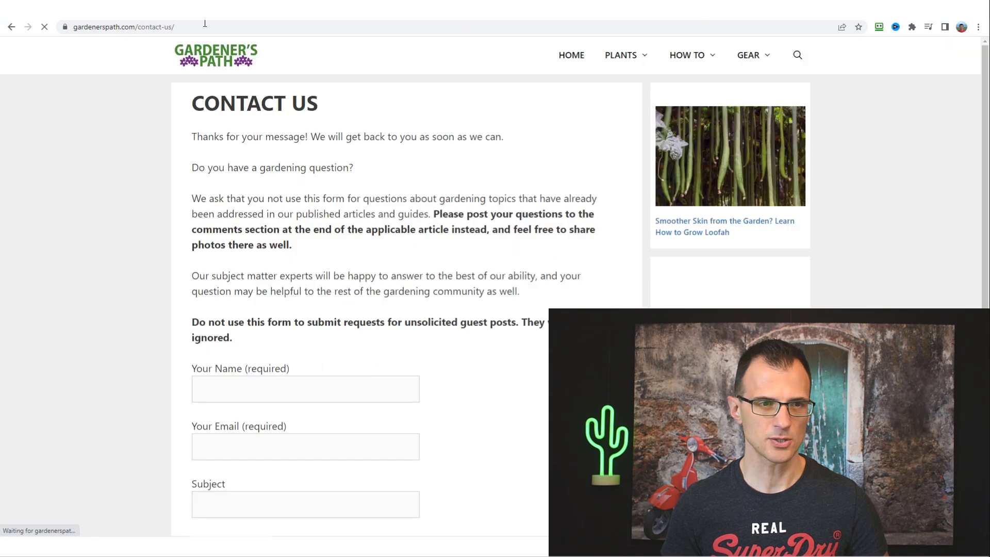
Paste the Gardener's Path contact form URL into cell B3
{"action": "left_click", "coordinate": [253, 27]}
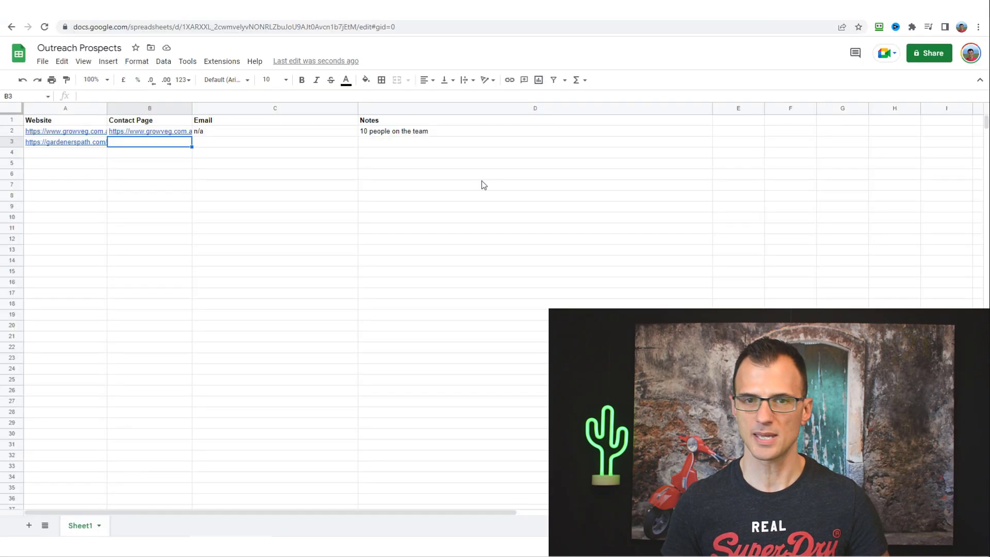
{"action": "type", "text": "https://gardenerspath.com/contact-us/"}
{"action": "key", "text": "Tab"}
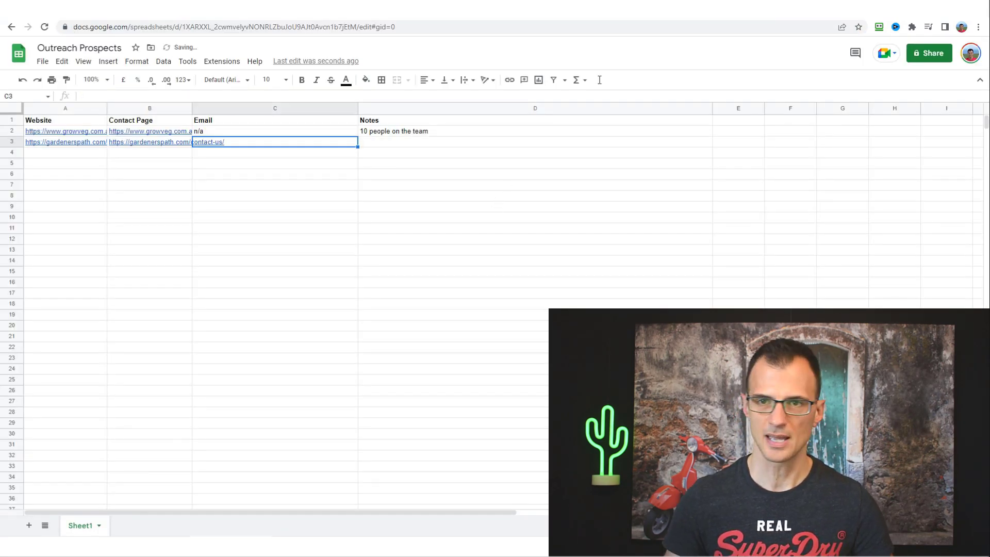
Recheck the Contact Us page and note 'person runs this website' in D3
{"action": "key", "text": "ctrl+Tab"}
{"action": "scroll", "coordinate": [541, 305], "scroll_direction": "down", "scroll_amount": 4}
{"action": "scroll", "coordinate": [429, 324], "scroll_direction": "down", "scroll_amount": 4}
{"action": "scroll", "coordinate": [385, 297], "scroll_direction": "up", "scroll_amount": 6}
{"action": "scroll", "coordinate": [386, 300], "scroll_direction": "up", "scroll_amount": 1}
{"action": "left_click_drag", "start_coordinate": [231, 298], "coordinate": [398, 274]}
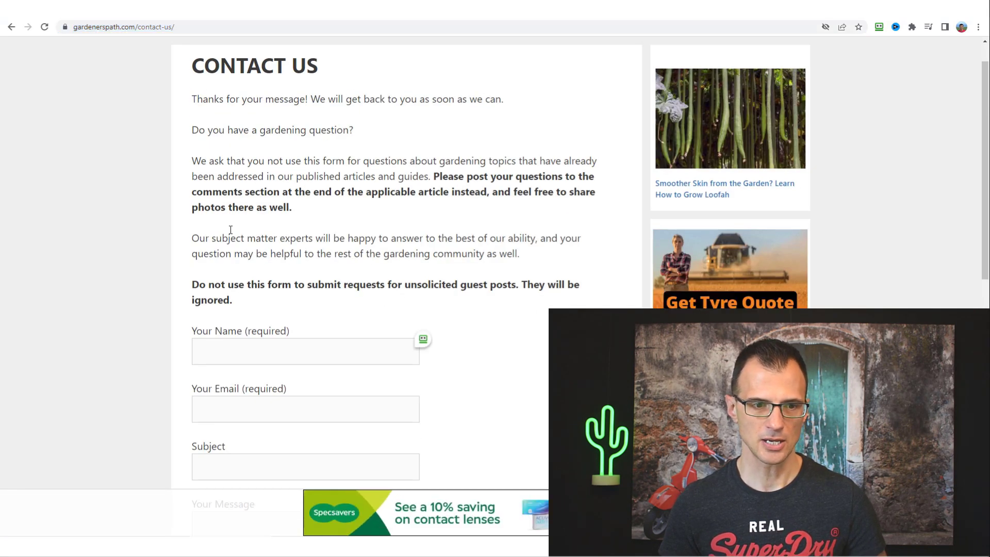
{"action": "scroll", "coordinate": [397, 274], "scroll_direction": "up", "scroll_amount": 1}
{"action": "key", "text": "ctrl+shift+Tab"}
{"action": "key", "text": "Tab"}
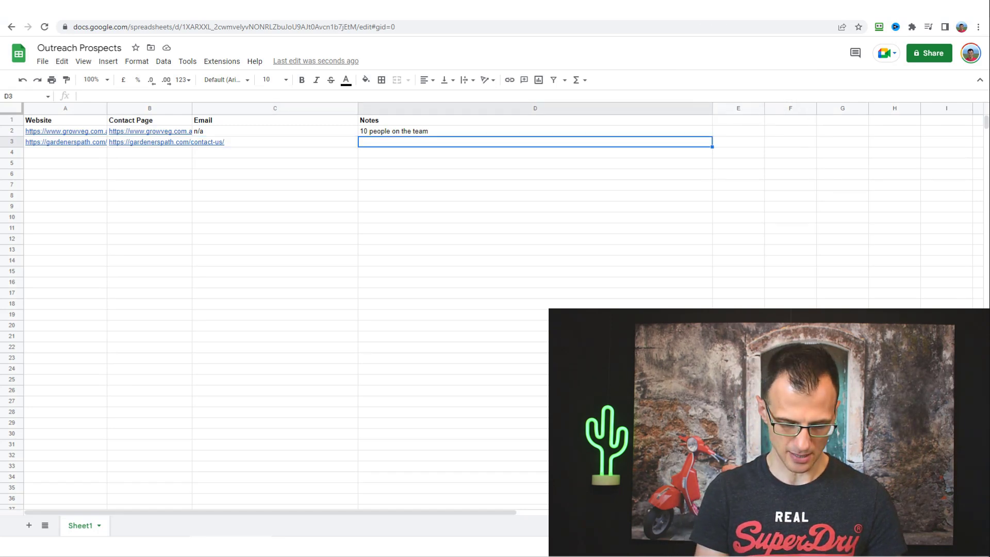
{"action": "type", "text": "person runs this website"}
{"action": "key", "text": "Return"}
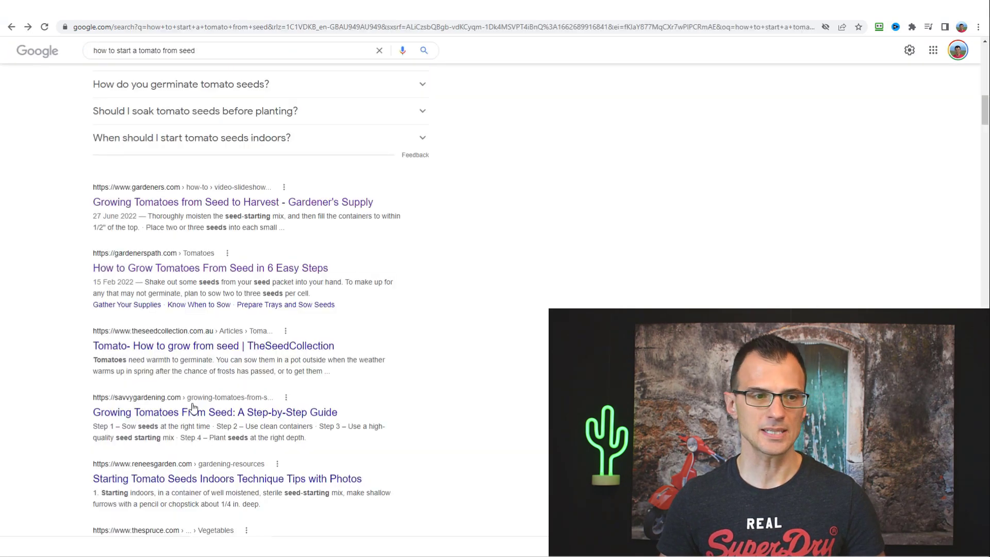
{"action": "scroll", "coordinate": [575, 283], "scroll_direction": "down", "scroll_amount": 2}
{"action": "scroll", "coordinate": [555, 259], "scroll_direction": "down", "scroll_amount": 1}
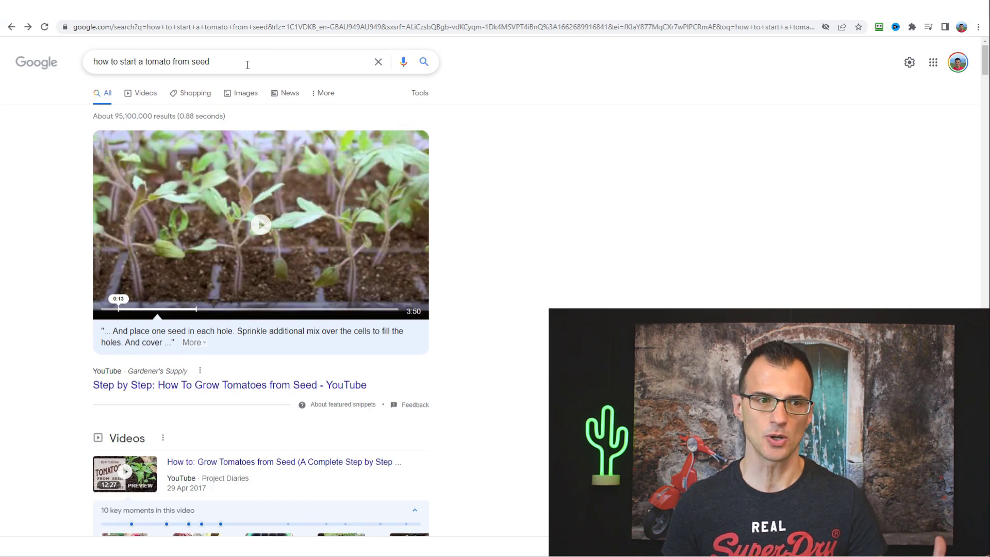
Search Google for 'how to grow mangoes'
{"action": "left_click", "coordinate": [310, 91]}
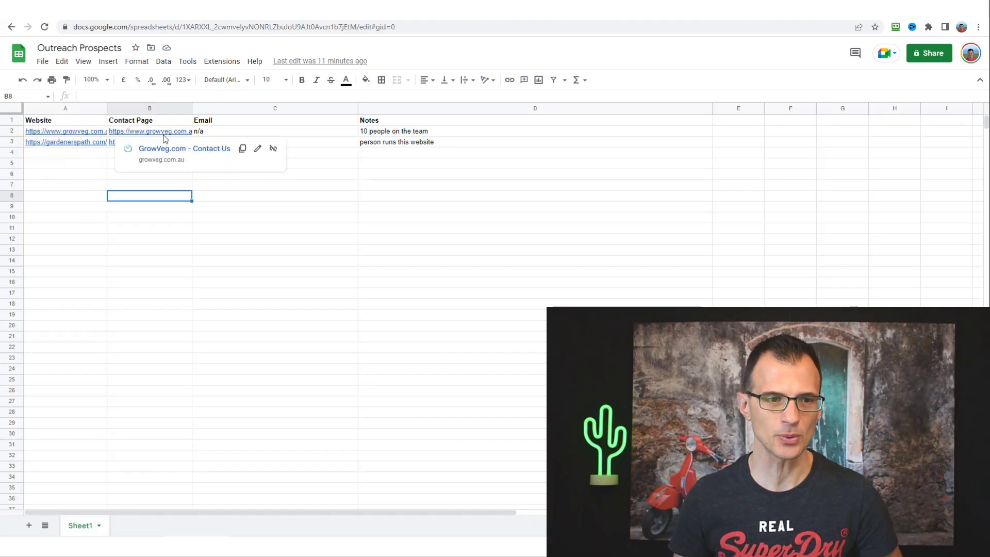
Check GrowVeg's B2 link and C2 'n/a', then follow the Gardener's Path link in B3
{"action": "left_click", "coordinate": [158, 135]}
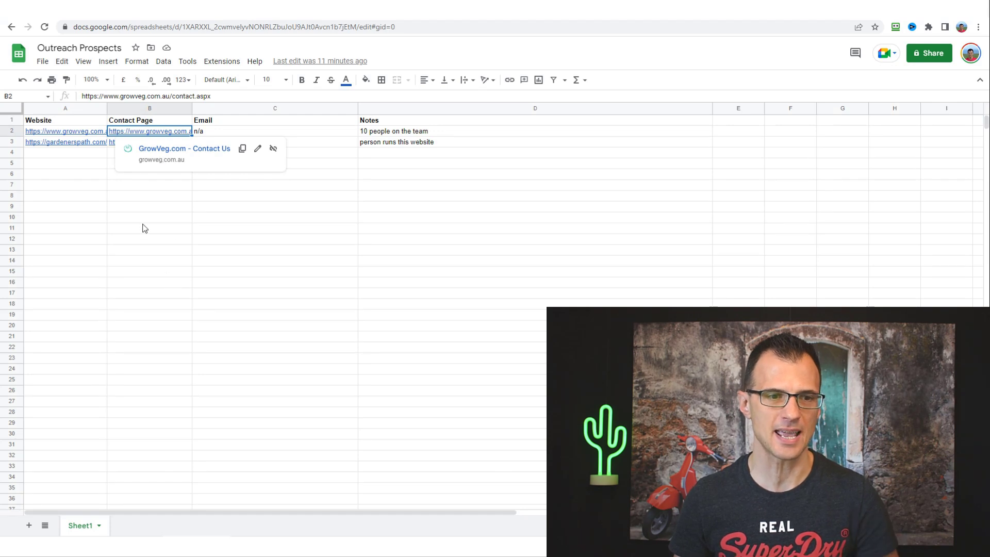
{"action": "left_click", "coordinate": [198, 230]}
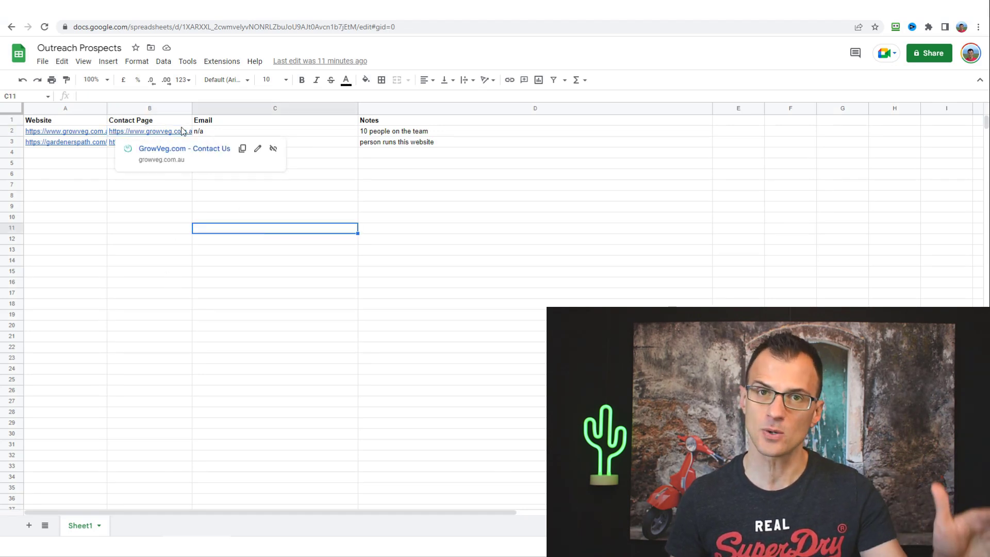
{"action": "left_click", "coordinate": [252, 131]}
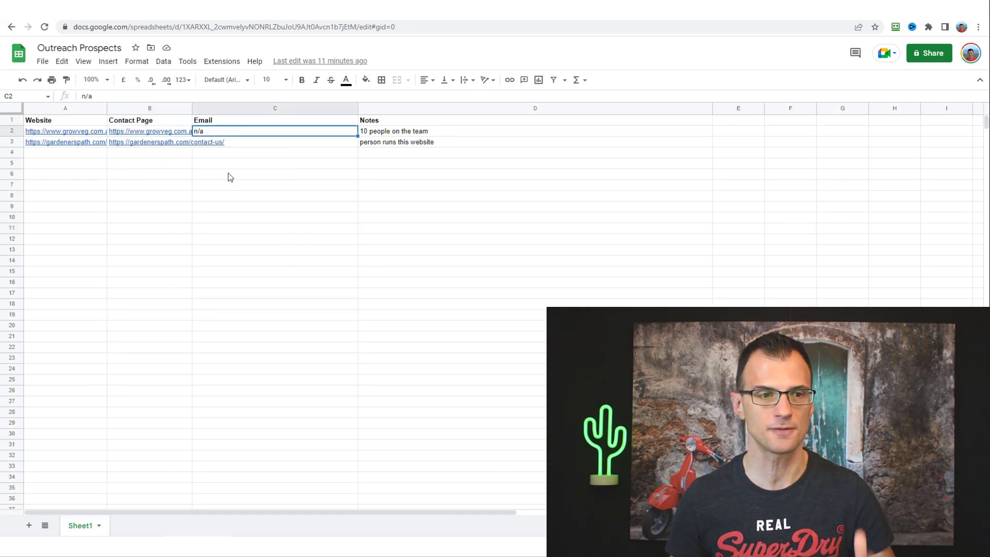
{"action": "left_click", "coordinate": [167, 147]}
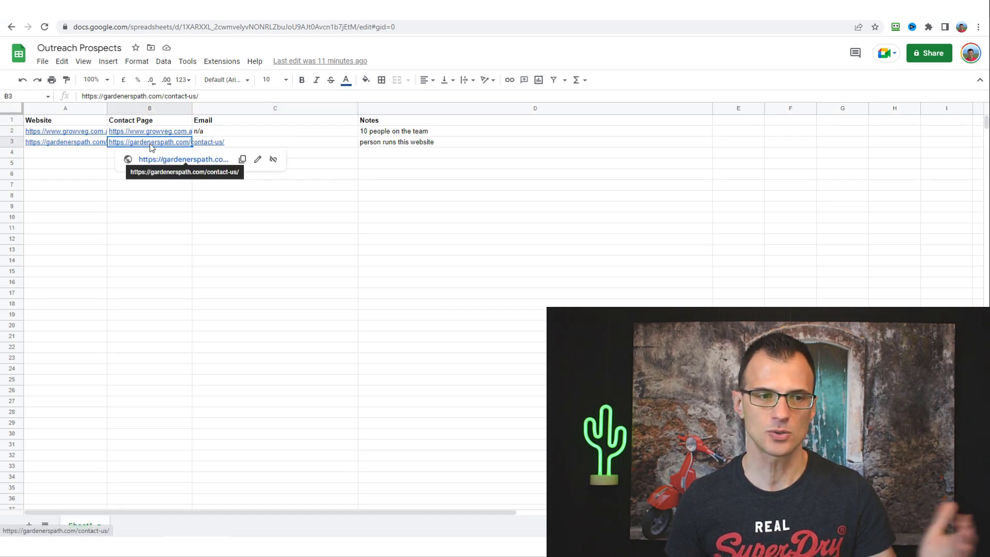
{"action": "left_click", "coordinate": [161, 161]}
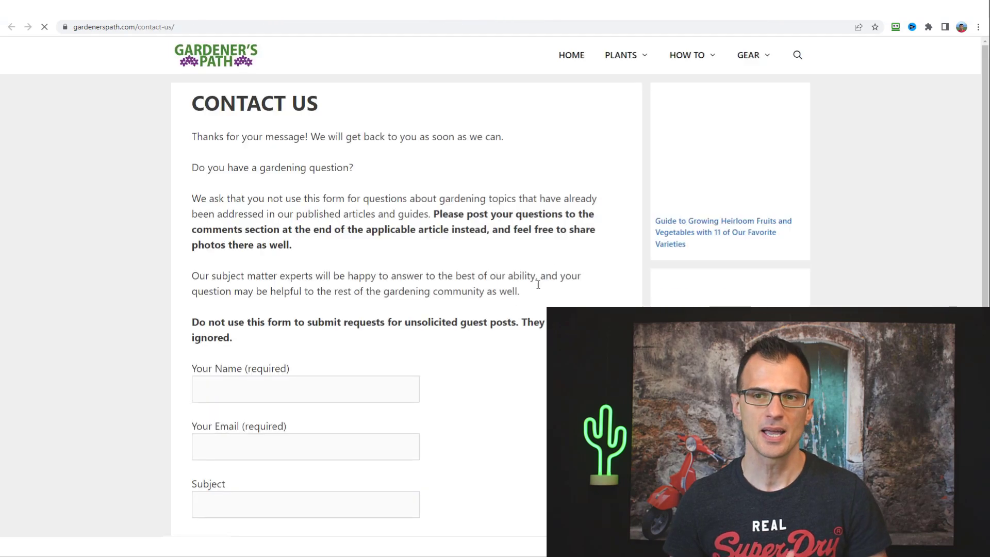
{"action": "scroll", "coordinate": [194, 185], "scroll_direction": "down", "scroll_amount": 3}
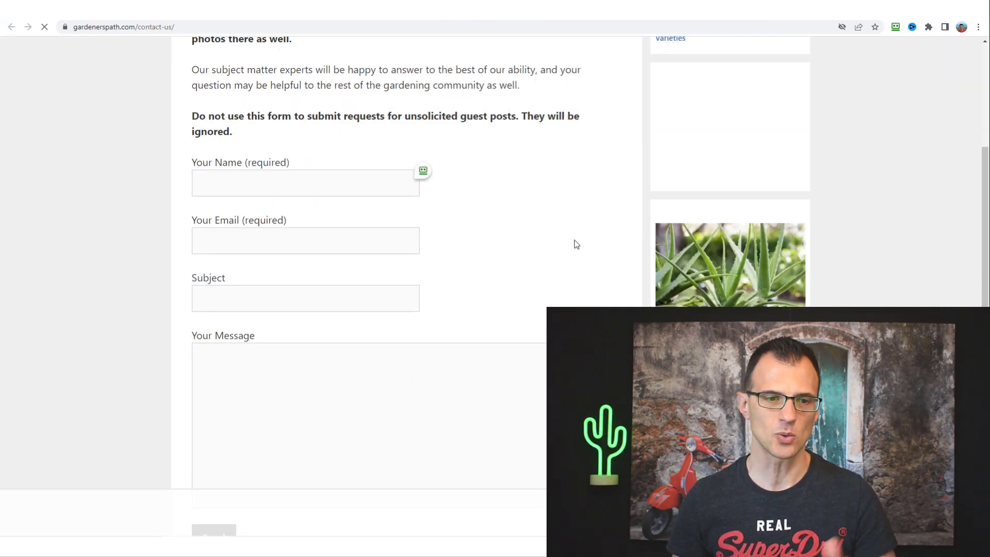
{"action": "scroll", "coordinate": [572, 247], "scroll_direction": "down", "scroll_amount": 3}
Scroll the Gardener's Path Contact Us form, click its Your Message box, then scroll to the footer
{"action": "left_click", "coordinate": [322, 234]}
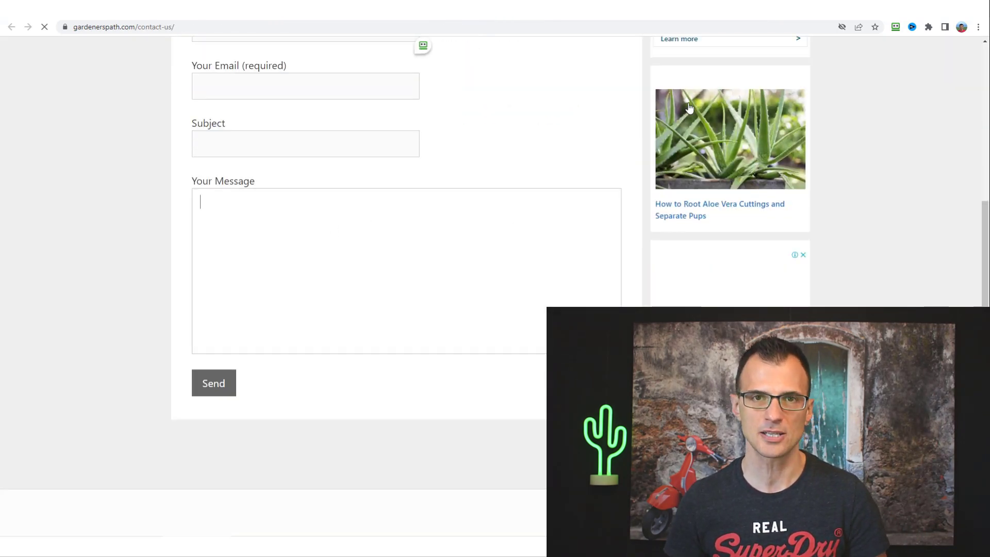
{"action": "scroll", "coordinate": [647, 209], "scroll_direction": "up", "scroll_amount": 3}
{"action": "scroll", "coordinate": [627, 266], "scroll_direction": "up", "scroll_amount": 2}
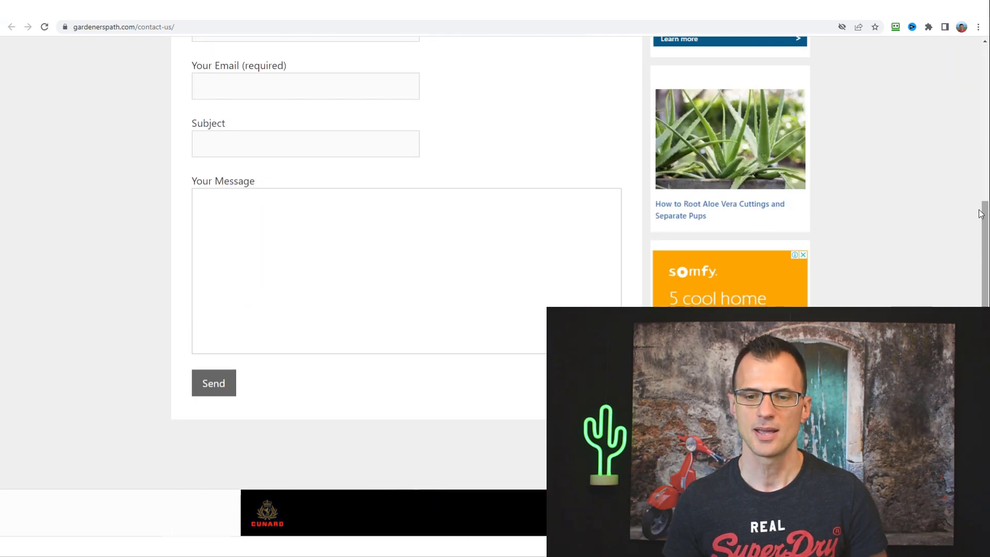
{"action": "scroll", "coordinate": [952, 206], "scroll_direction": "down", "scroll_amount": 3}
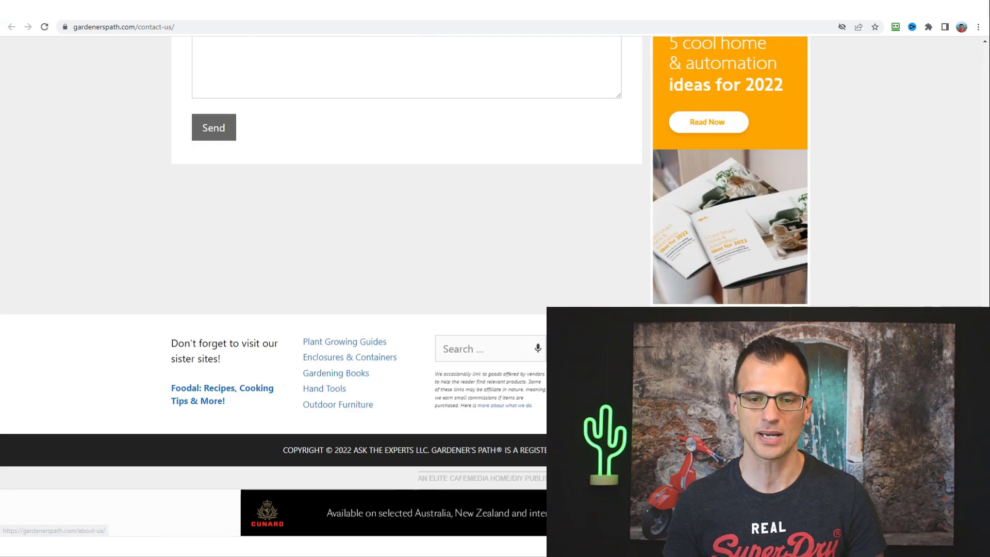
Revisit About Us from the footer, then open '11 of the Best Fruiting Pear Varieties'
{"action": "left_click", "coordinate": [588, 449]}
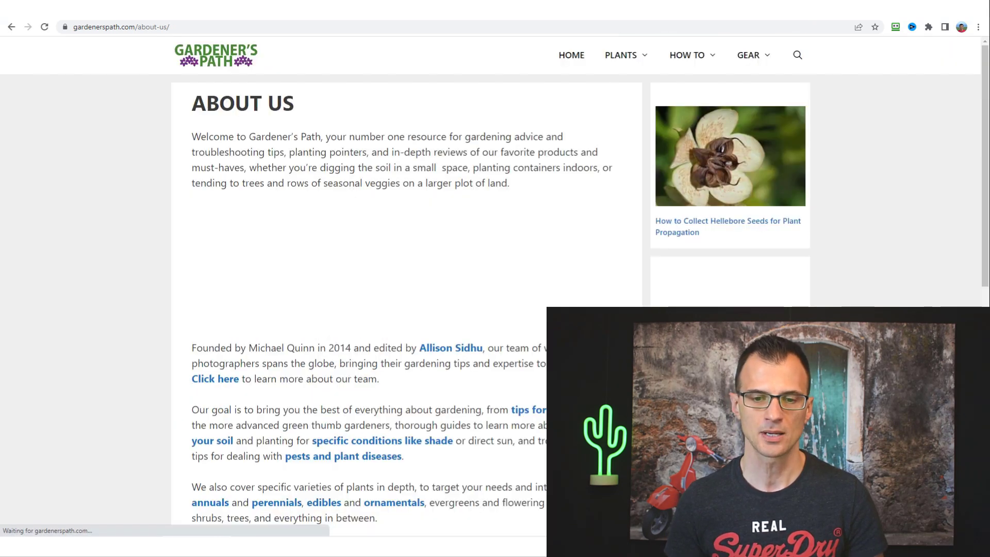
{"action": "scroll", "coordinate": [320, 261], "scroll_direction": "down", "scroll_amount": 5}
{"action": "scroll", "coordinate": [634, 271], "scroll_direction": "down", "scroll_amount": 3}
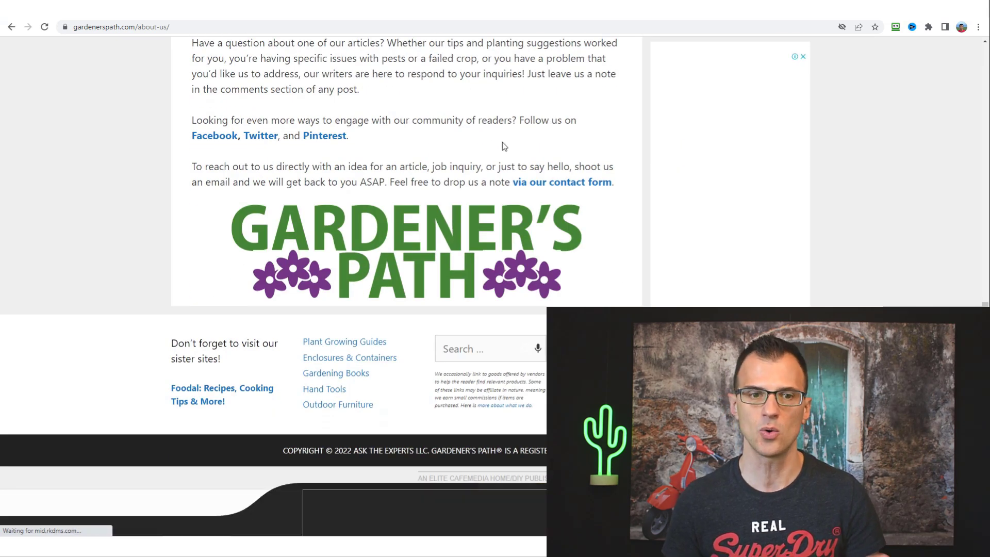
{"action": "scroll", "coordinate": [520, 147], "scroll_direction": "up", "scroll_amount": 2}
{"action": "scroll", "coordinate": [435, 163], "scroll_direction": "up", "scroll_amount": 6}
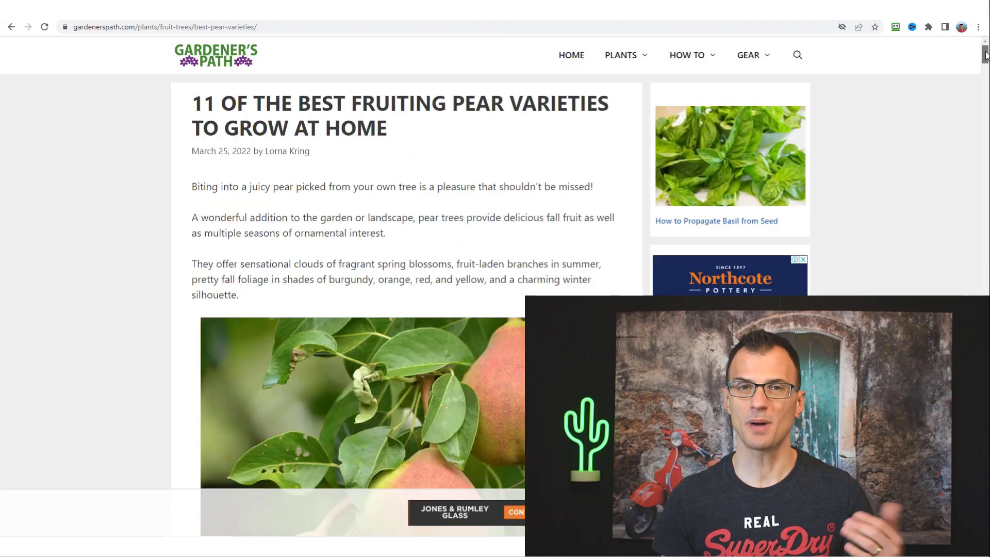
{"action": "mouse_move", "coordinate": [985, 54]}
{"action": "left_mouse_down"}
{"action": "mouse_move", "coordinate": [983, 277]}
{"action": "mouse_move", "coordinate": [984, 268]}
{"action": "left_mouse_up"}
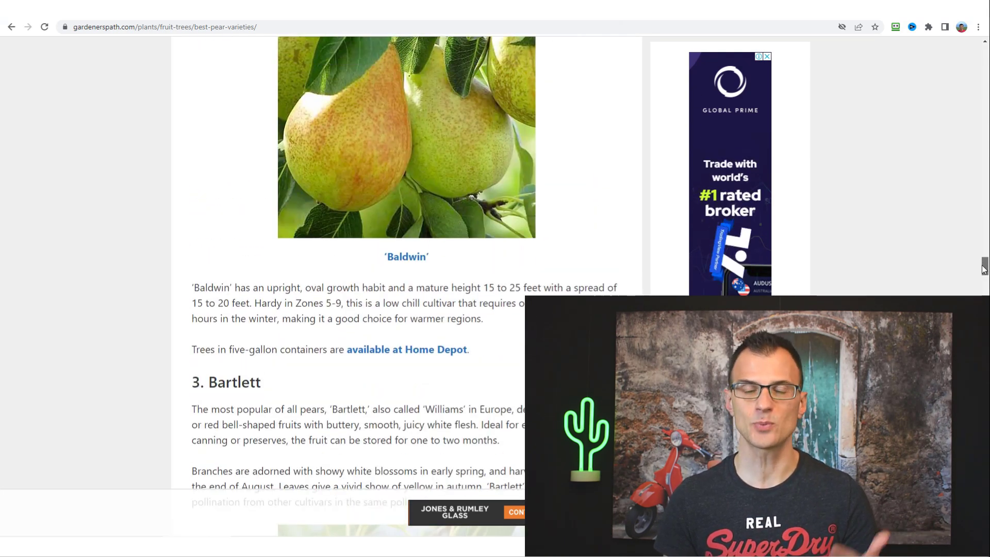
{"action": "mouse_move", "coordinate": [984, 268]}
{"action": "left_mouse_down"}
{"action": "mouse_move", "coordinate": [984, 239]}
{"action": "mouse_move", "coordinate": [983, 258]}
{"action": "left_mouse_up"}
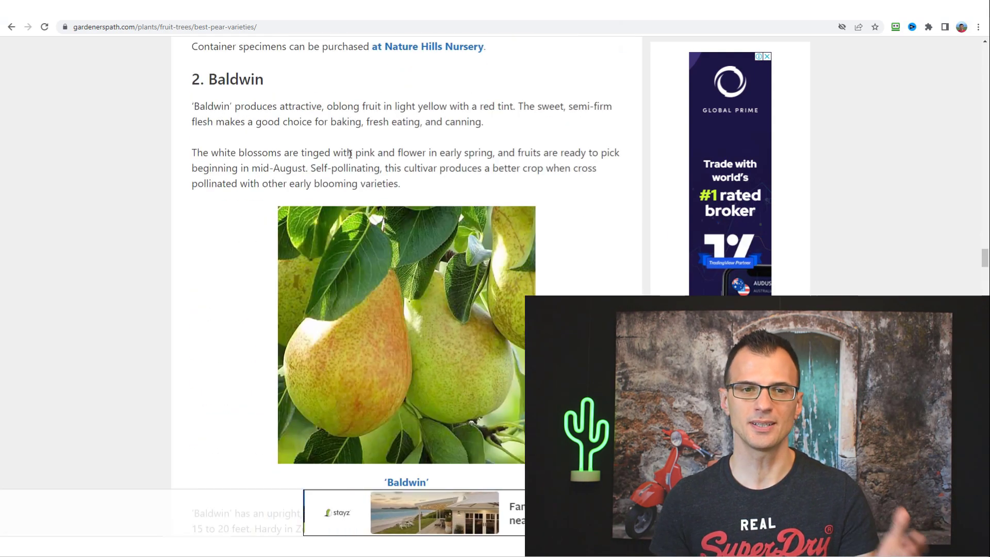
{"action": "scroll", "coordinate": [386, 93], "scroll_direction": "down", "scroll_amount": 4}
{"action": "scroll", "coordinate": [466, 228], "scroll_direction": "down", "scroll_amount": 1}
{"action": "scroll", "coordinate": [548, 261], "scroll_direction": "down", "scroll_amount": 1}
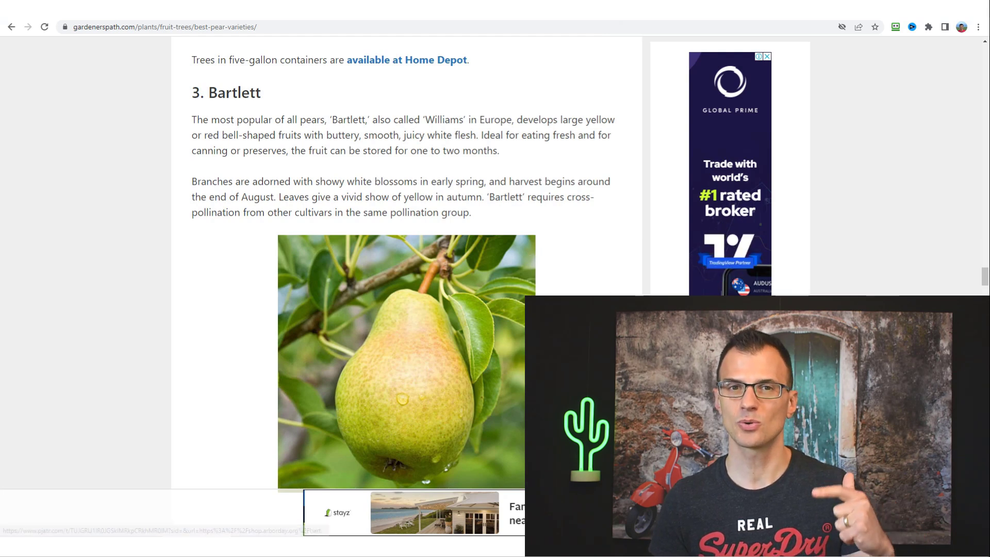
{"action": "scroll", "coordinate": [607, 280], "scroll_direction": "down", "scroll_amount": 10}
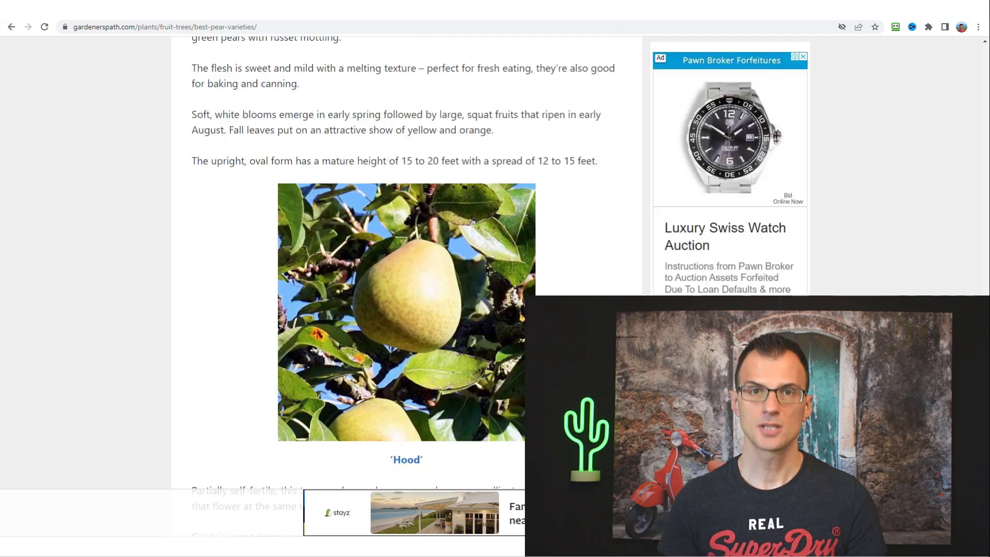
{"action": "scroll", "coordinate": [608, 279], "scroll_direction": "down", "scroll_amount": 1}
{"action": "scroll", "coordinate": [607, 280], "scroll_direction": "down", "scroll_amount": 4}
{"action": "scroll", "coordinate": [405, 286], "scroll_direction": "down", "scroll_amount": 1}
{"action": "scroll", "coordinate": [405, 285], "scroll_direction": "down", "scroll_amount": 3}
{"action": "scroll", "coordinate": [405, 285], "scroll_direction": "down", "scroll_amount": 3}
{"action": "scroll", "coordinate": [405, 286], "scroll_direction": "down", "scroll_amount": 3}
{"action": "scroll", "coordinate": [406, 286], "scroll_direction": "down", "scroll_amount": 8}
{"action": "scroll", "coordinate": [406, 285], "scroll_direction": "down", "scroll_amount": 3}
{"action": "scroll", "coordinate": [406, 286], "scroll_direction": "down", "scroll_amount": 1}
{"action": "scroll", "coordinate": [406, 285], "scroll_direction": "down", "scroll_amount": 1}
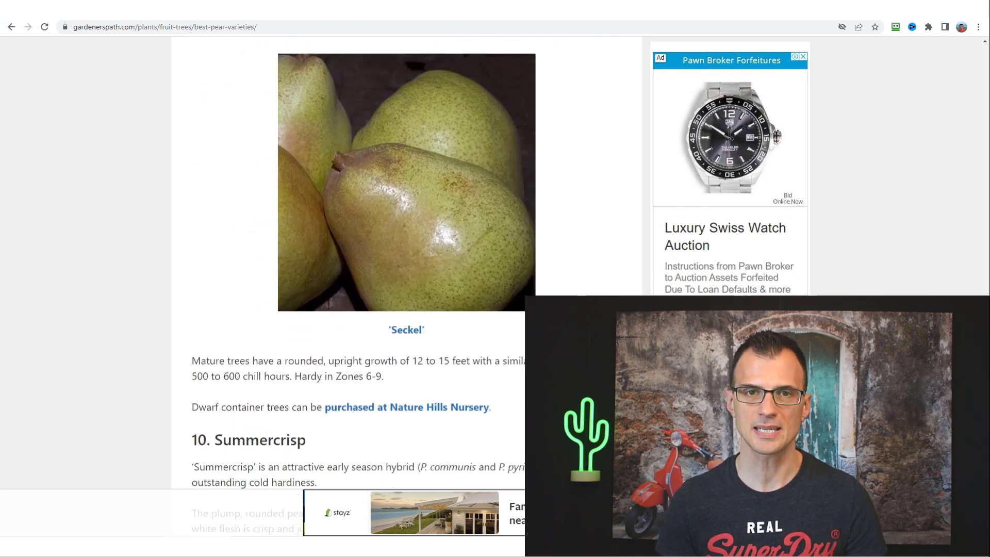
{"action": "scroll", "coordinate": [406, 285], "scroll_direction": "down", "scroll_amount": 2}
{"action": "scroll", "coordinate": [406, 286], "scroll_direction": "down", "scroll_amount": 1}
{"action": "scroll", "coordinate": [406, 285], "scroll_direction": "down", "scroll_amount": 5}
{"action": "scroll", "coordinate": [406, 285], "scroll_direction": "down", "scroll_amount": 1}
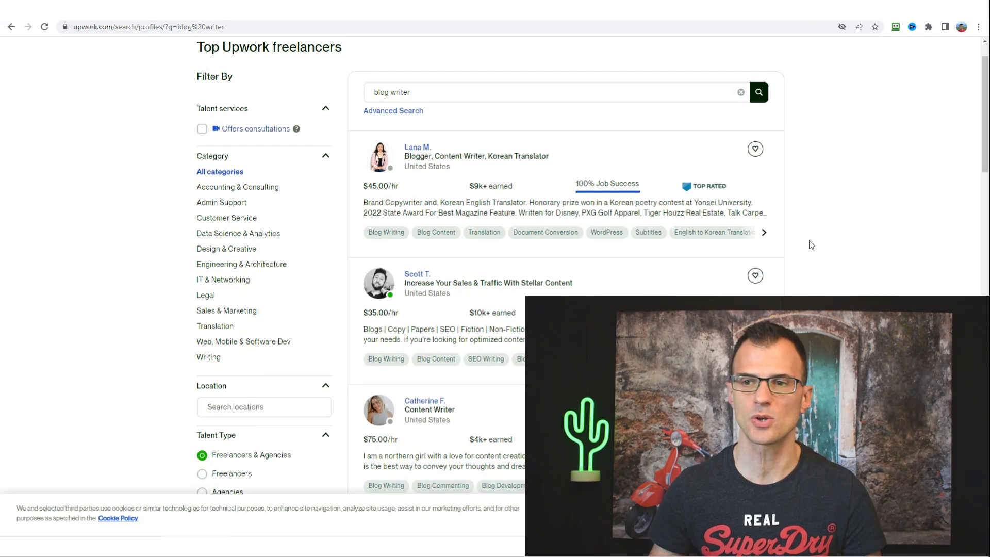
{"action": "scroll", "coordinate": [87, 282], "scroll_direction": "up", "scroll_amount": 1}
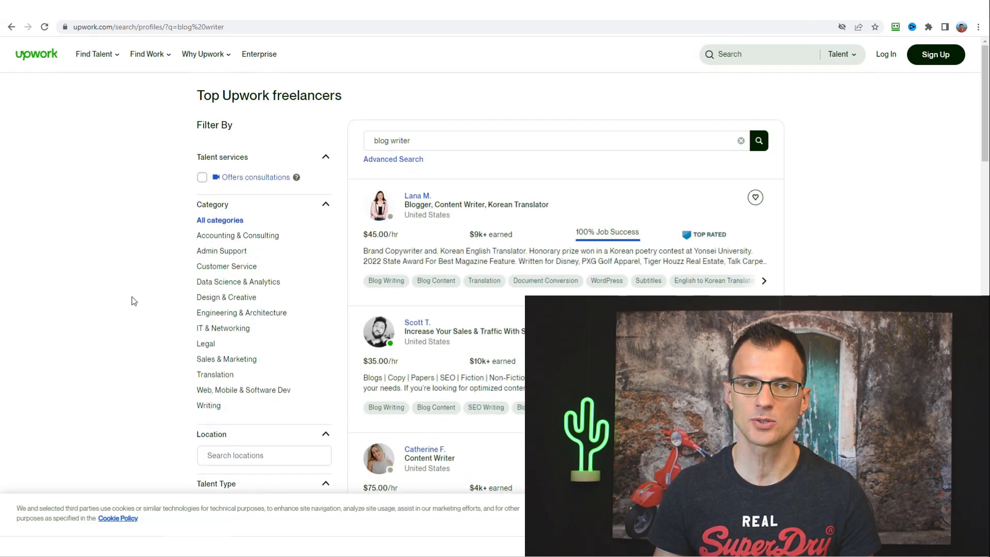
{"action": "left_click_drag", "start_coordinate": [987, 109], "coordinate": [985, 192]}
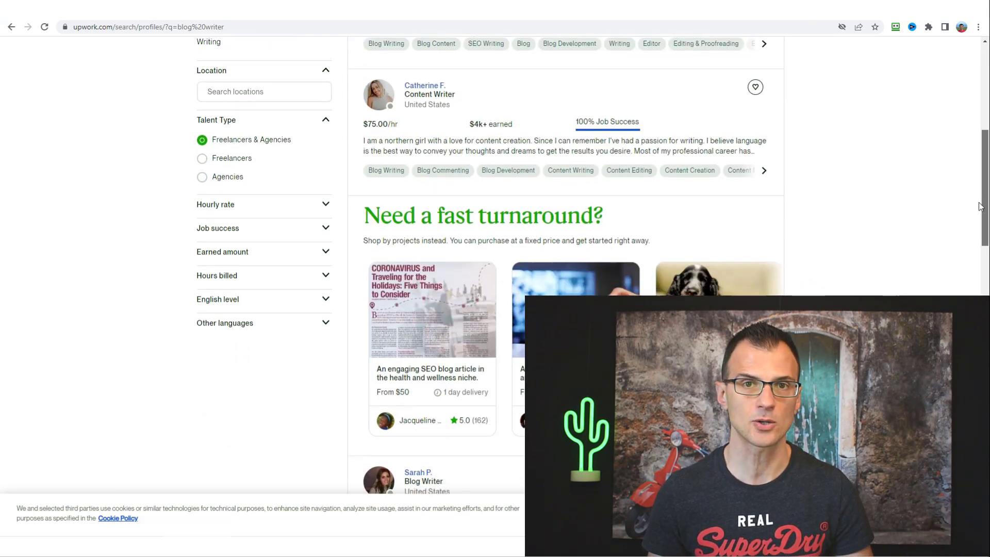
{"action": "left_click_drag", "start_coordinate": [985, 192], "coordinate": [985, 317]}
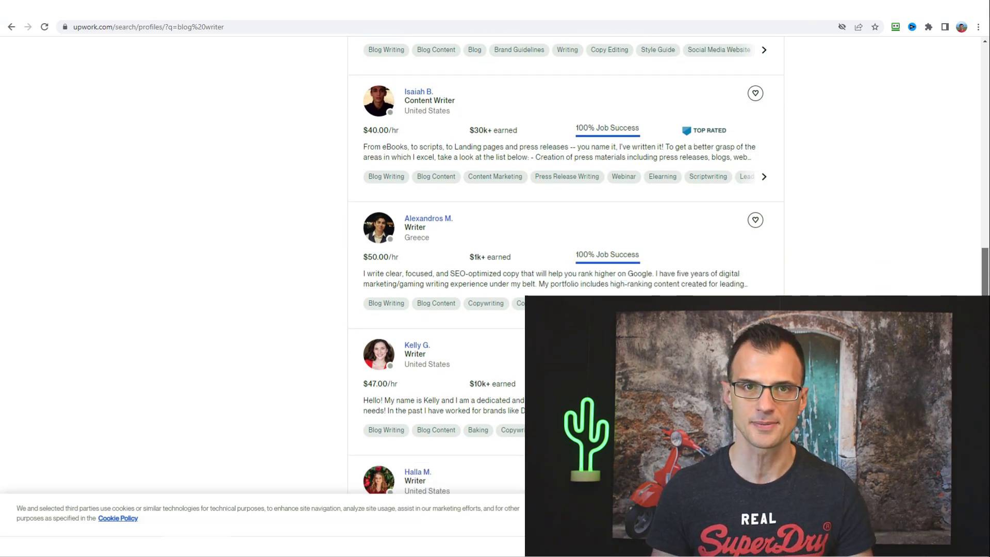